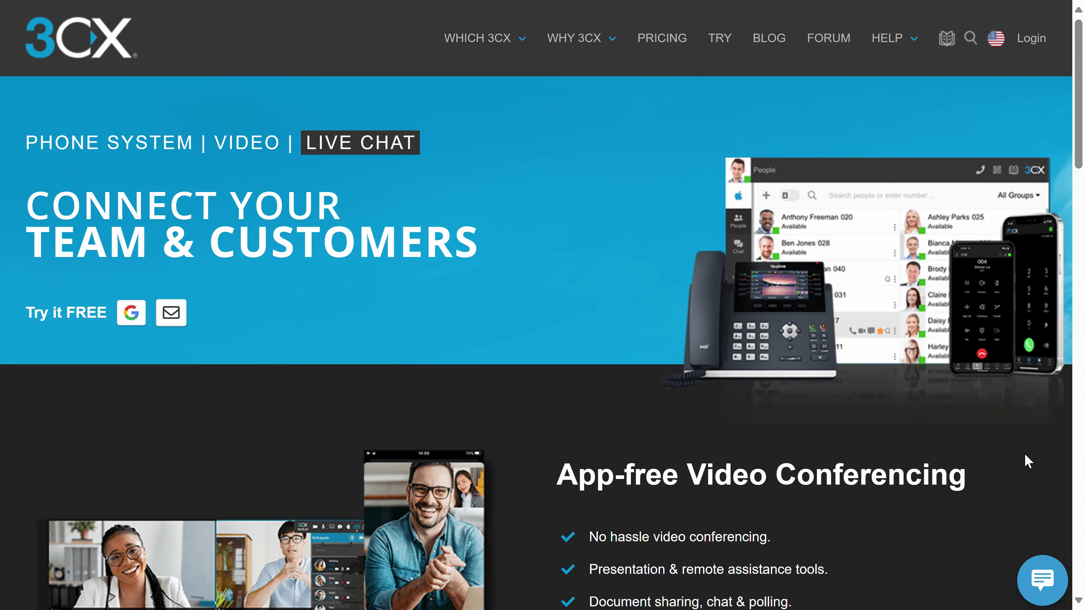
# Open the page's live chat window and start entering a visitor name
pyautogui.click(1049, 568)
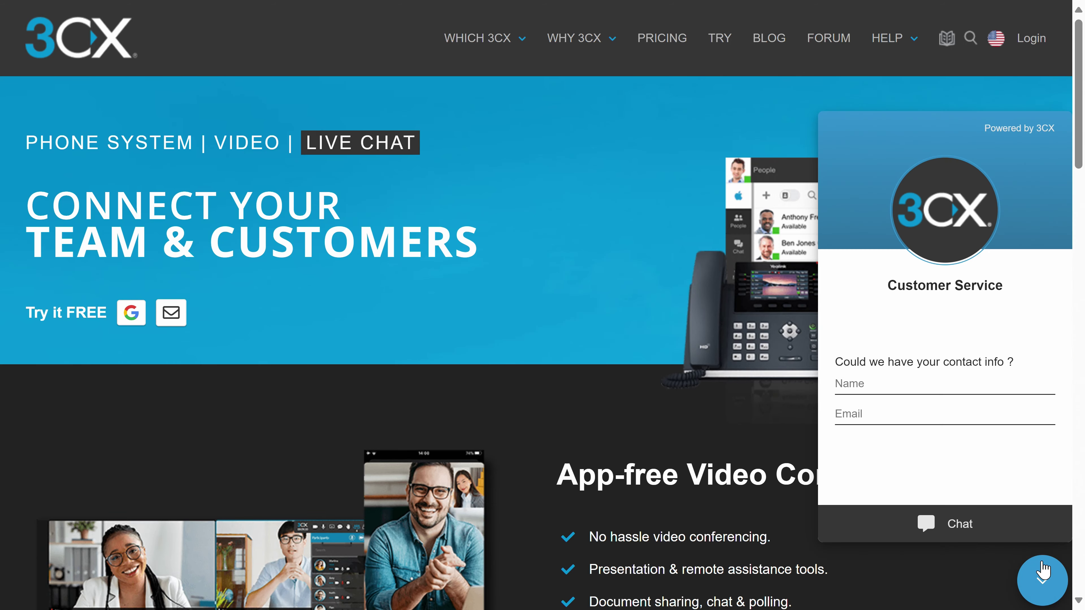
pyautogui.click(976, 391)
pyautogui.write('R')
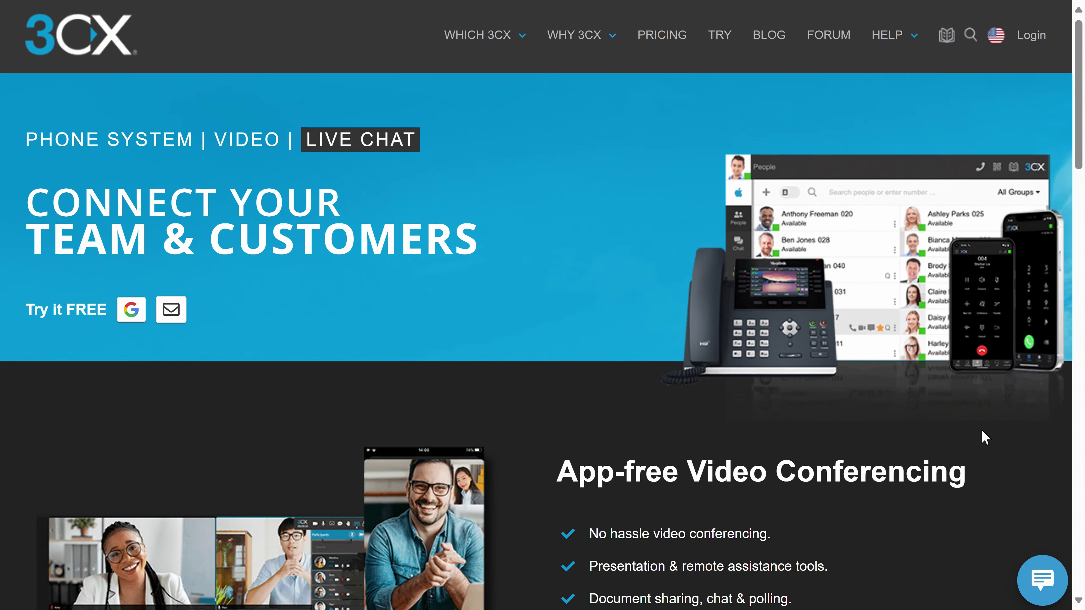
# Scroll through the remaining 3CX homepage product sections
pyautogui.scroll(-2, 982, 432)
pyautogui.scroll(-2, 982, 433)
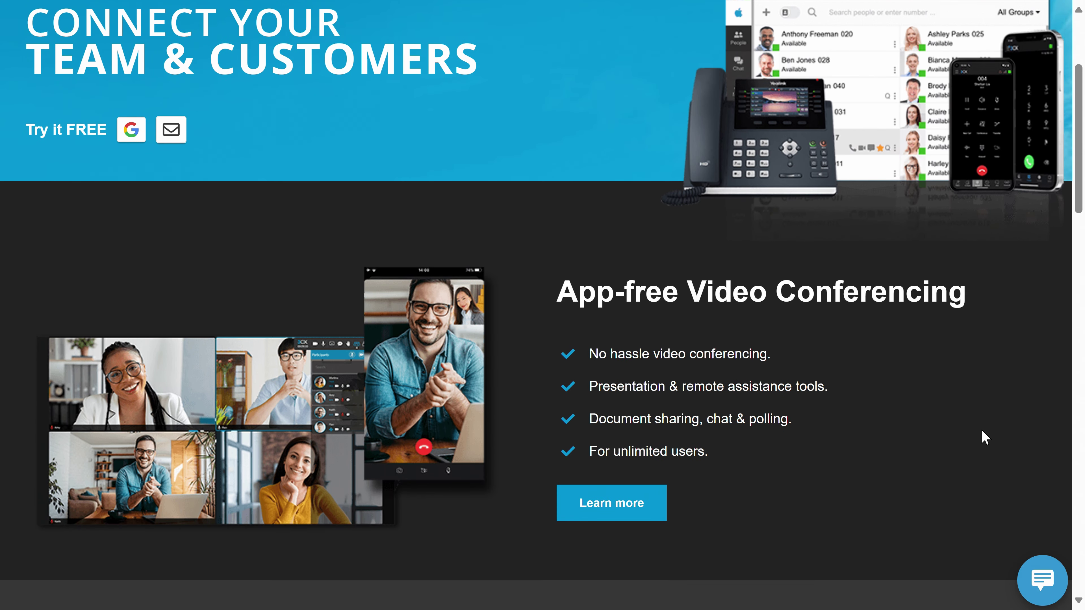
pyautogui.scroll(-4, 981, 429)
pyautogui.scroll(-3, 981, 430)
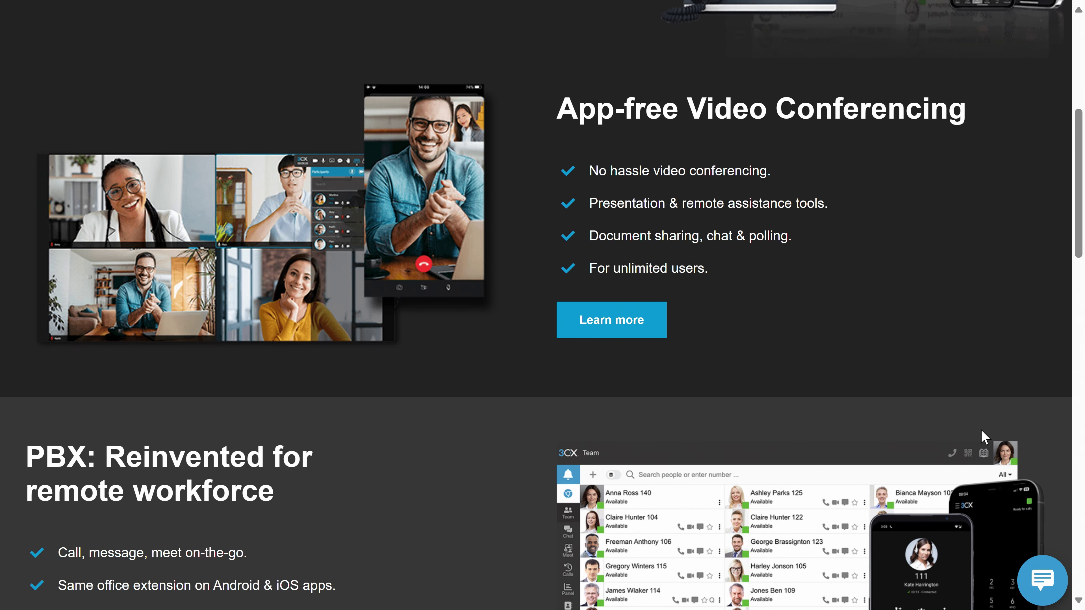
pyautogui.scroll(-4, 985, 436)
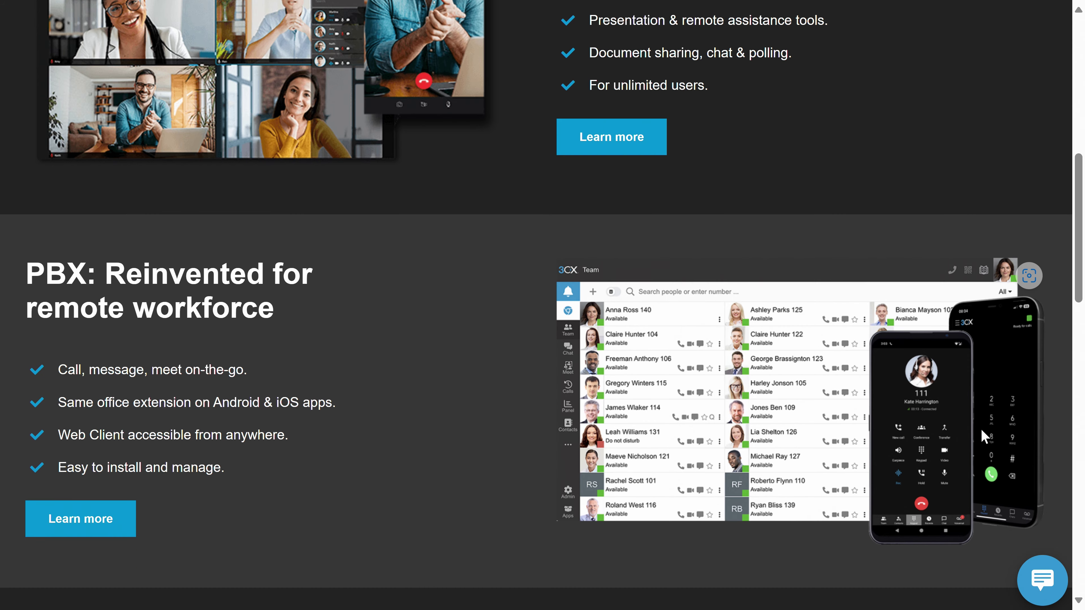
pyautogui.scroll(-6, 985, 435)
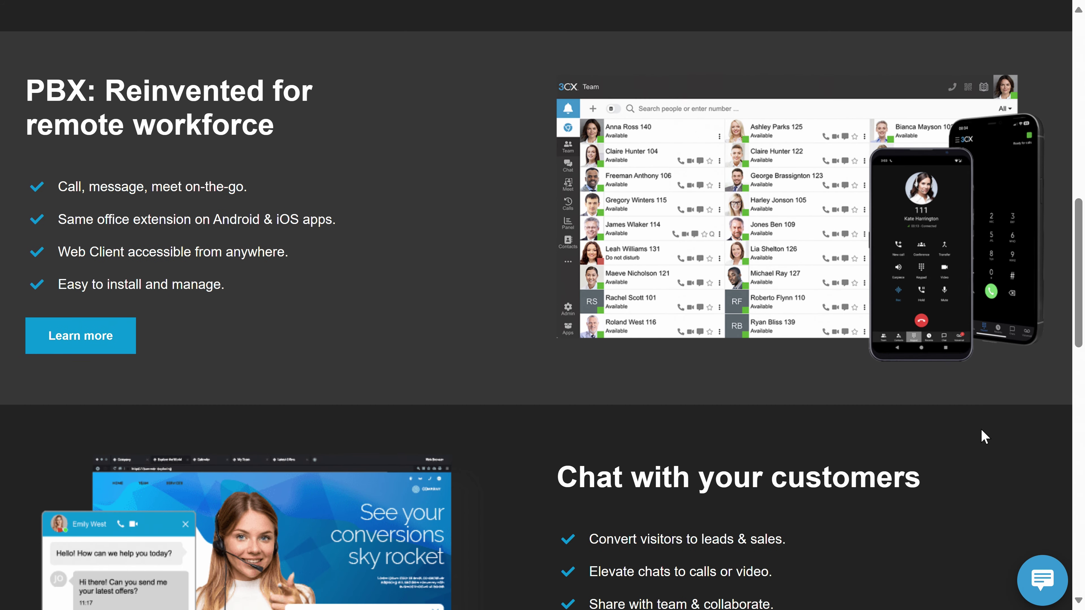
pyautogui.scroll(-6, 984, 436)
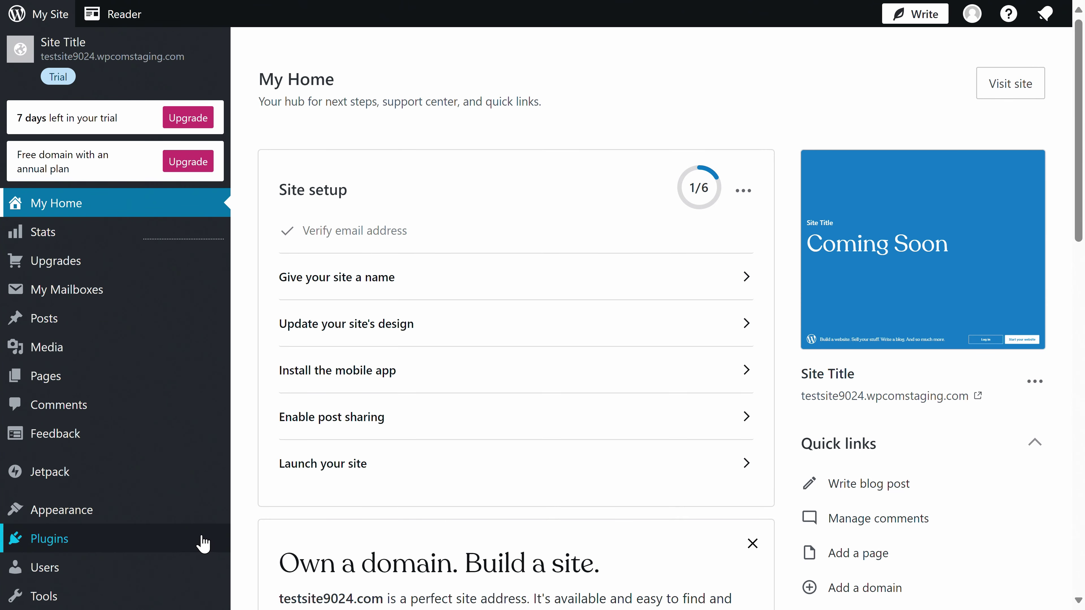
# Search the site's plugins for '3cx' and open the 3CX Free Live Chat, Calls & WhatsApp plugin
pyautogui.click(204, 543)
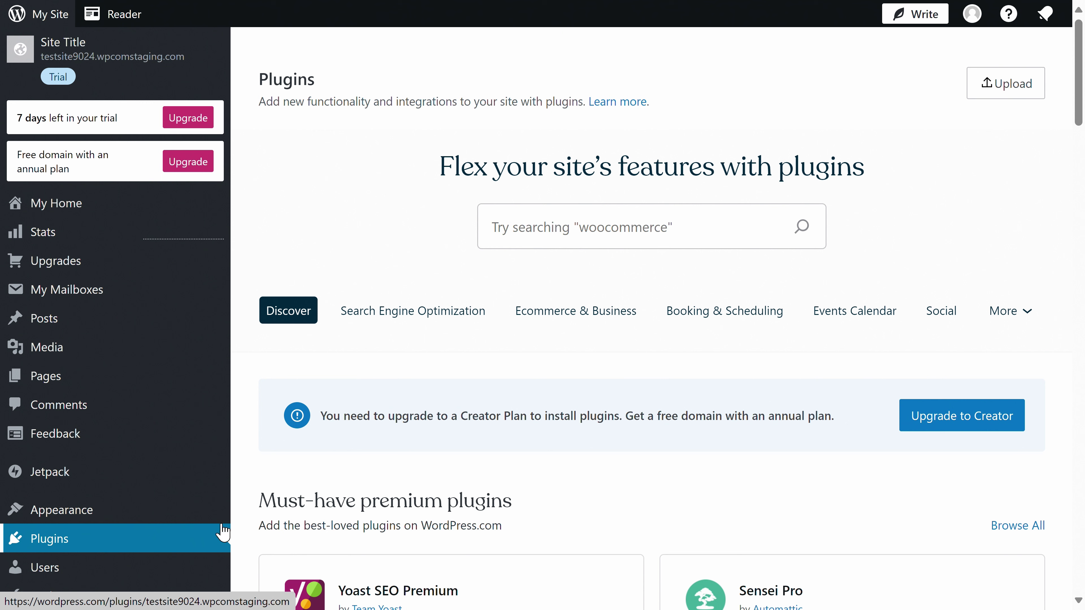
pyautogui.click(585, 232)
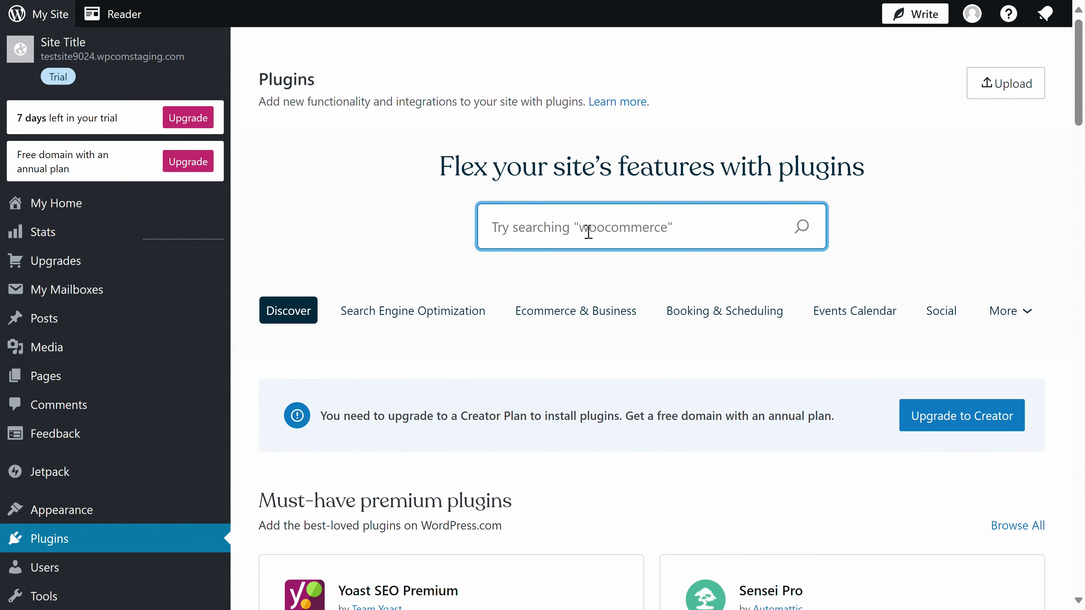
pyautogui.write('3cx')
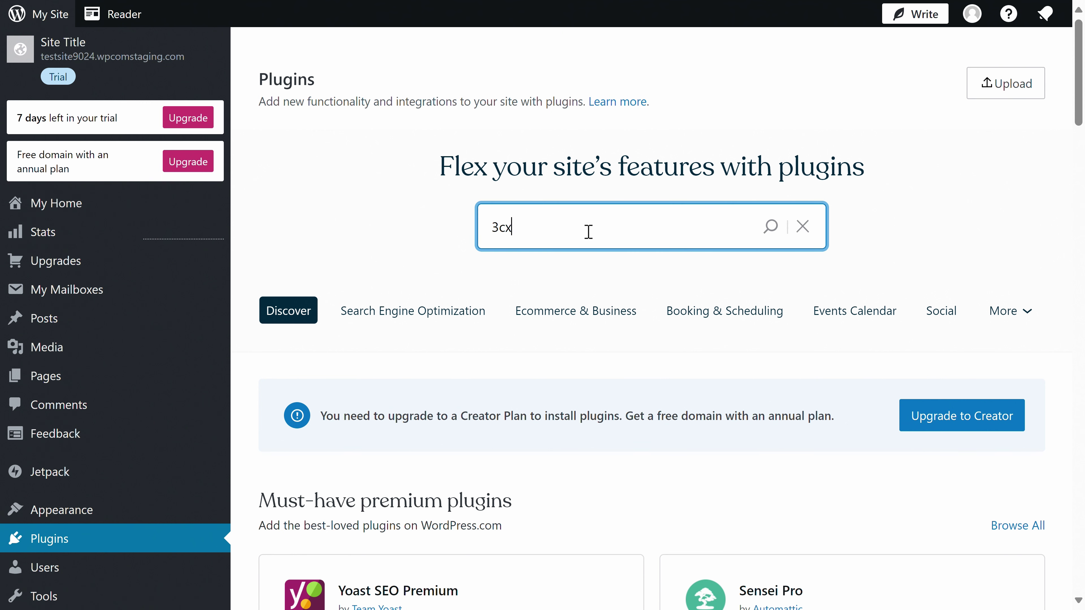
pyautogui.press('Return')
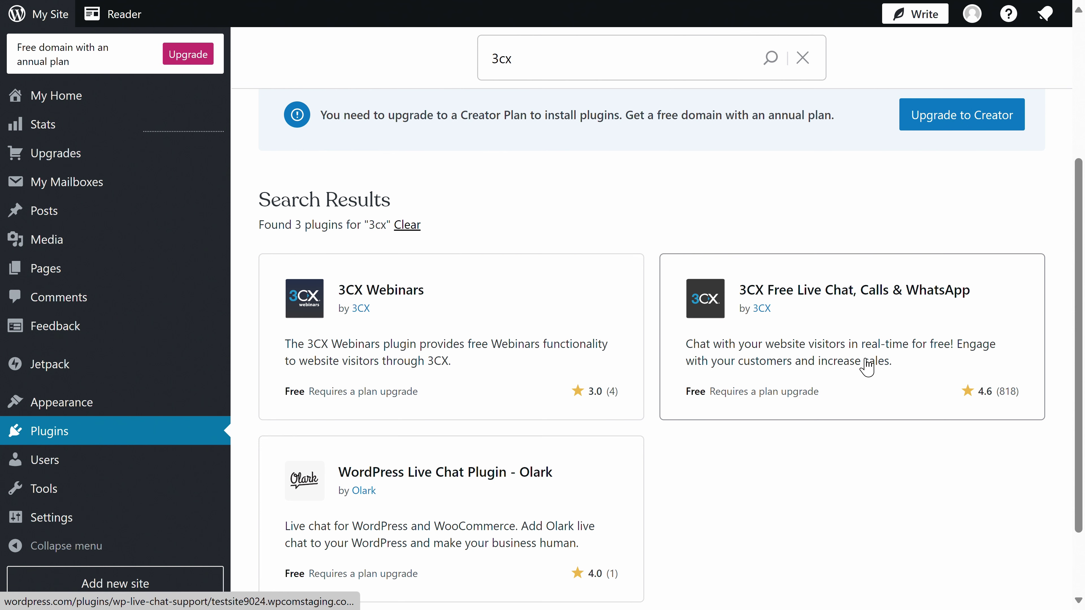
pyautogui.scroll(-3, 847, 366)
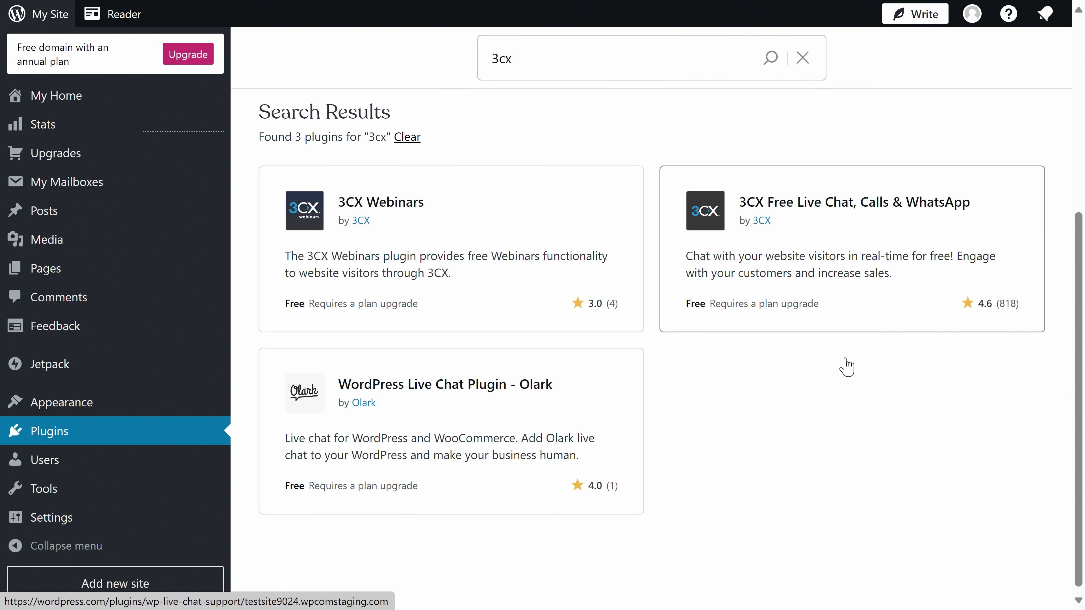
pyautogui.click(854, 310)
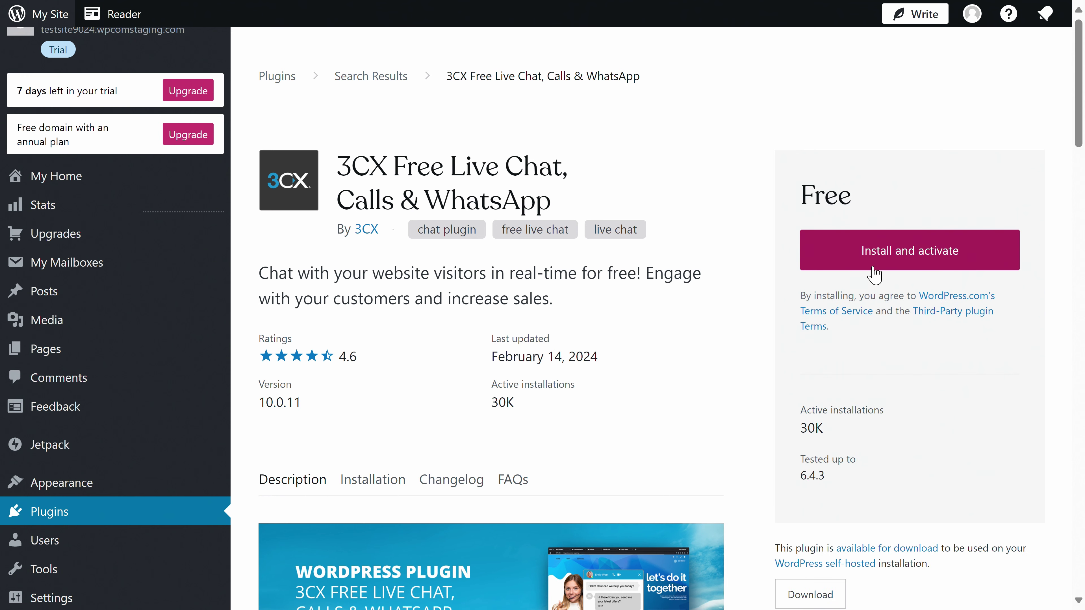
# Install and activate the 3CX live chat plugin, then return to its Live Chat Options page
pyautogui.click(881, 268)
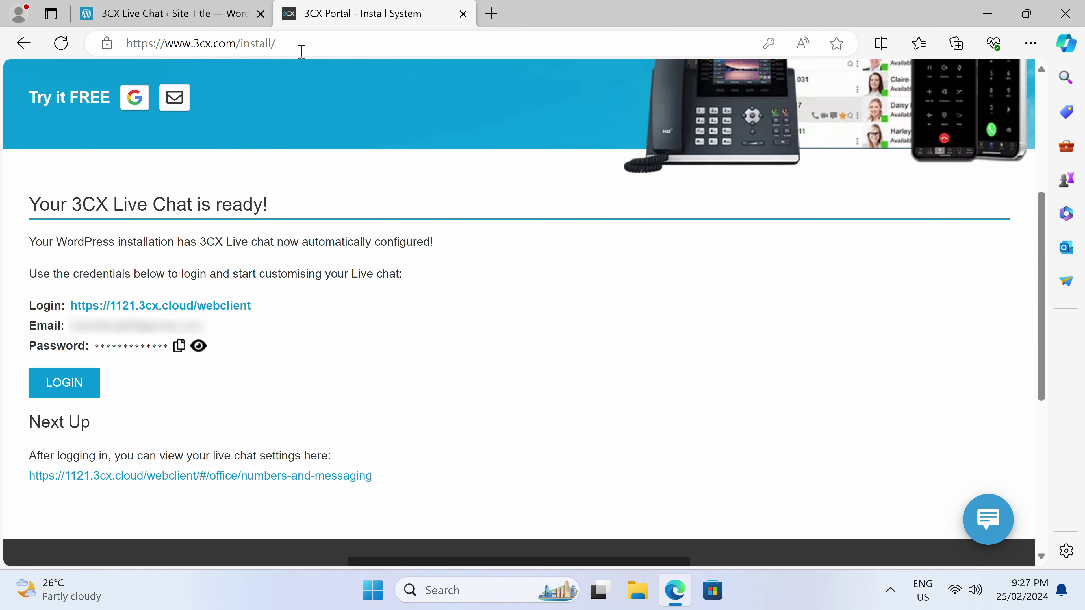
pyautogui.click(170, 13)
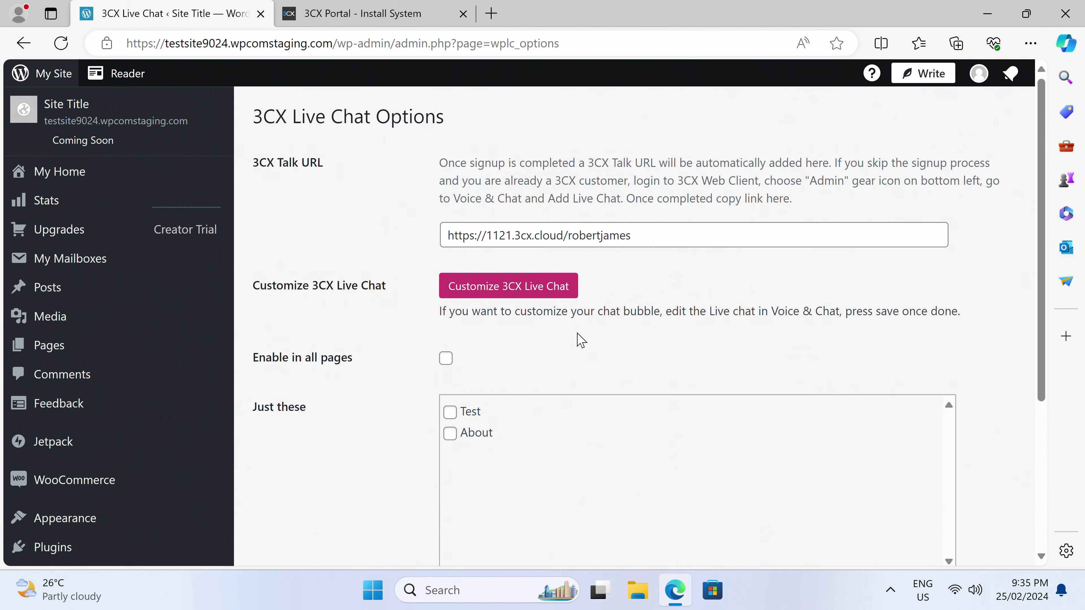
# Limit the live chat to the Test page, toggle Powered By 3CX, and save the settings
pyautogui.press('F11')
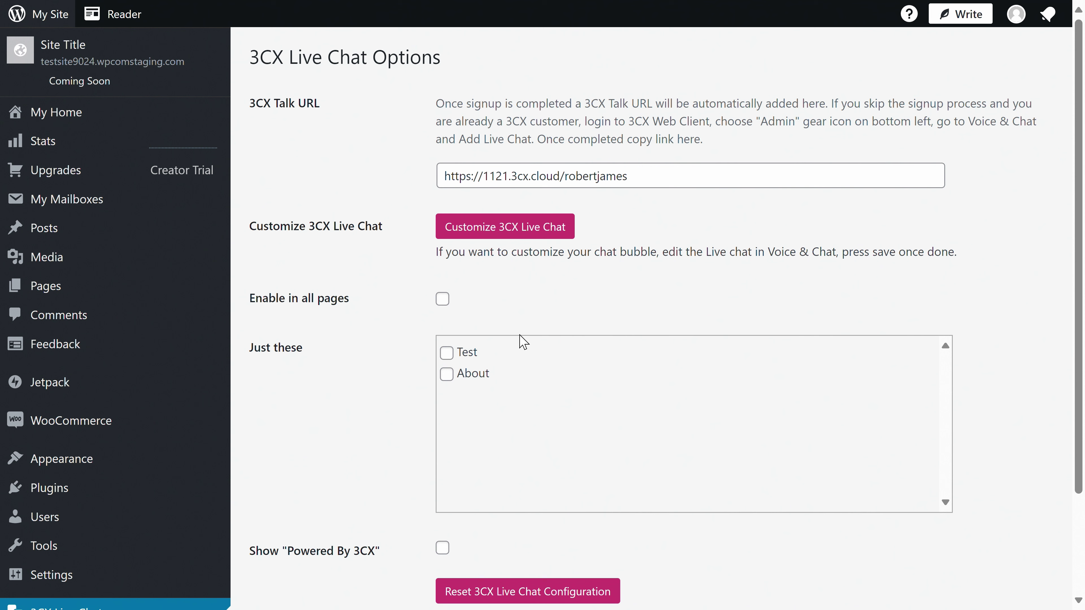
pyautogui.click(448, 354)
pyautogui.click(441, 557)
pyautogui.scroll(-3, 489, 544)
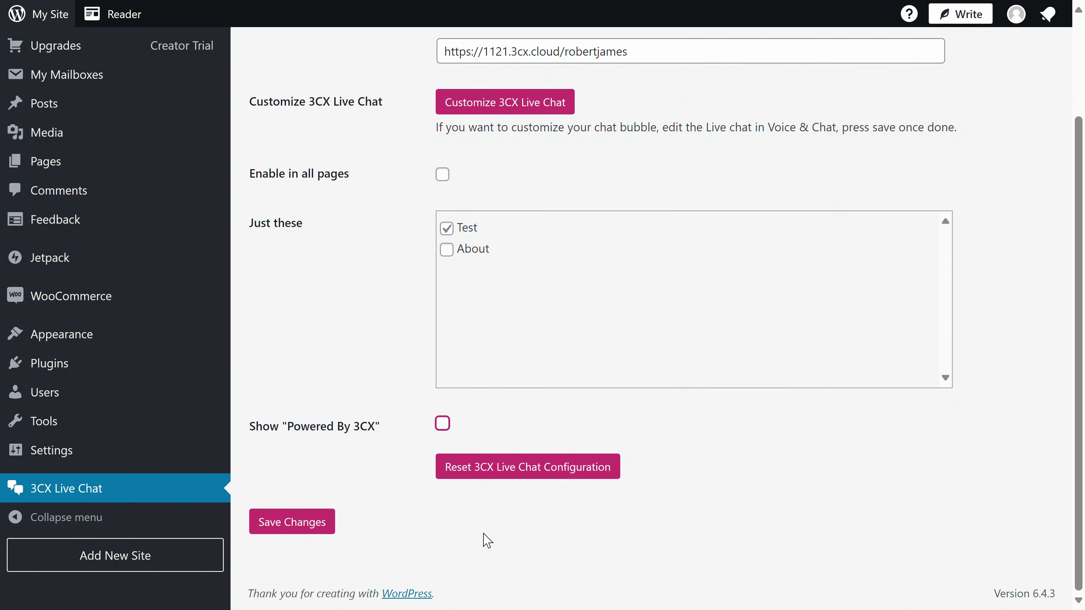
pyautogui.click(318, 521)
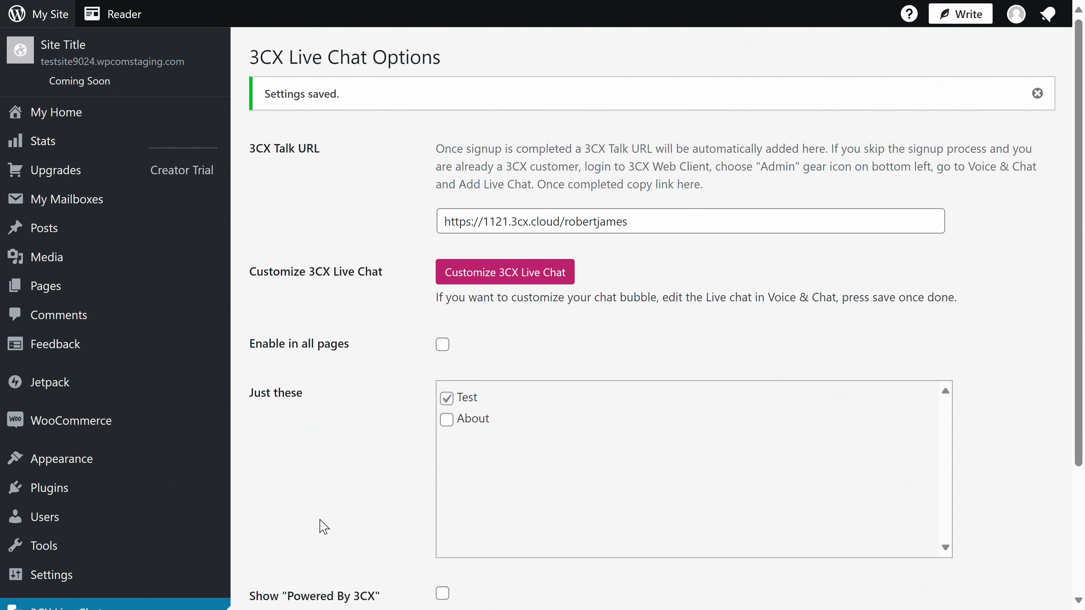
pyautogui.click(498, 274)
# Log in with the extension number and password, dismissing the save-password and mobile app popups
pyautogui.write('31210')
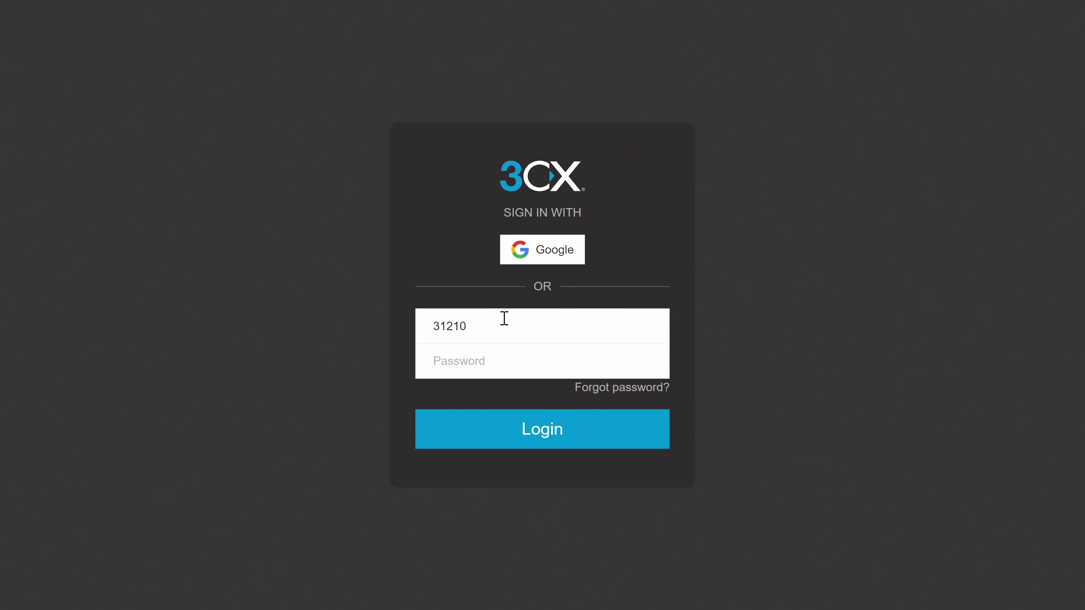
pyautogui.press('Tab')
pyautogui.write('•')
pyautogui.click(546, 432)
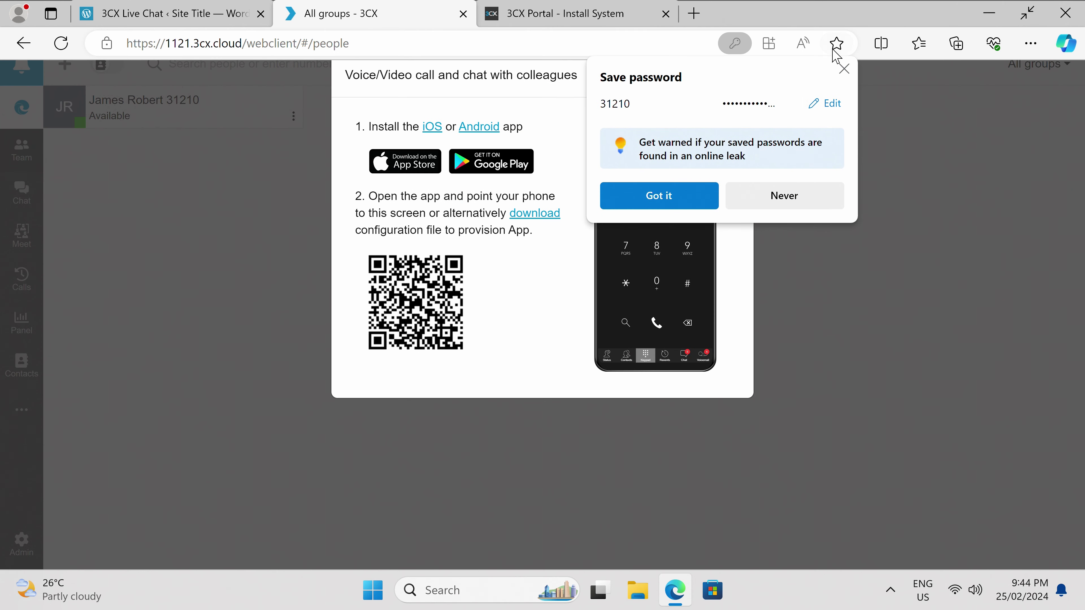
pyautogui.click(844, 75)
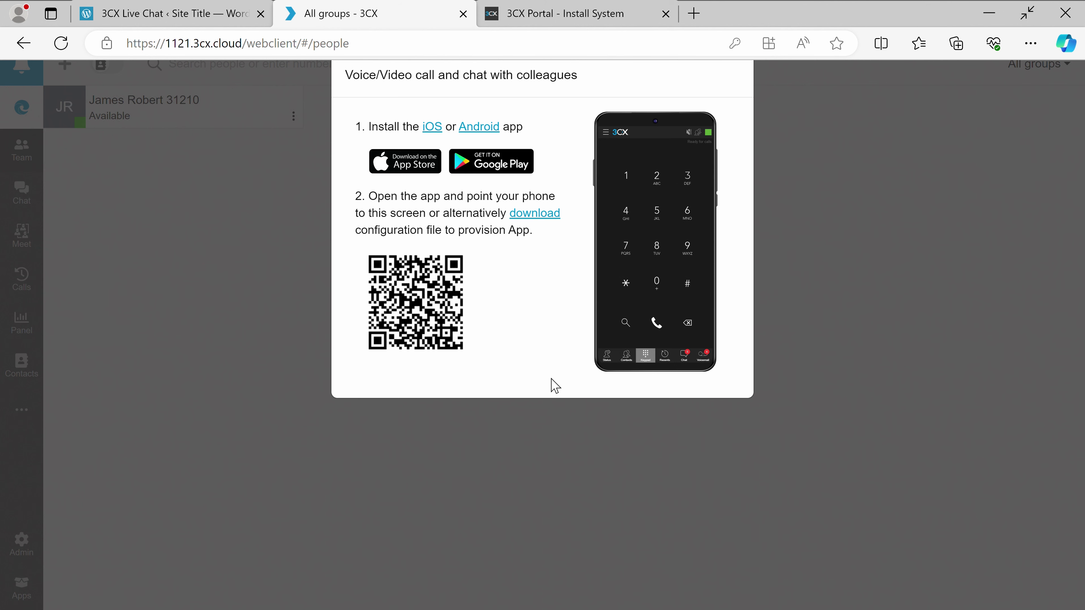
pyautogui.click(564, 451)
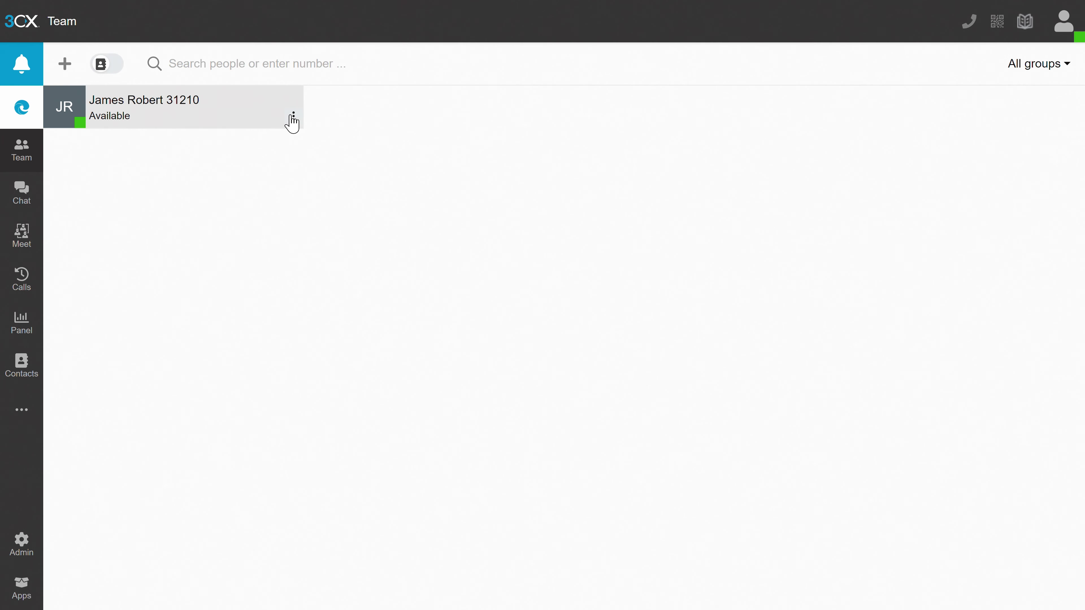
# Keep extension 31210's status as Available, save it, and open the Admin Console
pyautogui.click(293, 118)
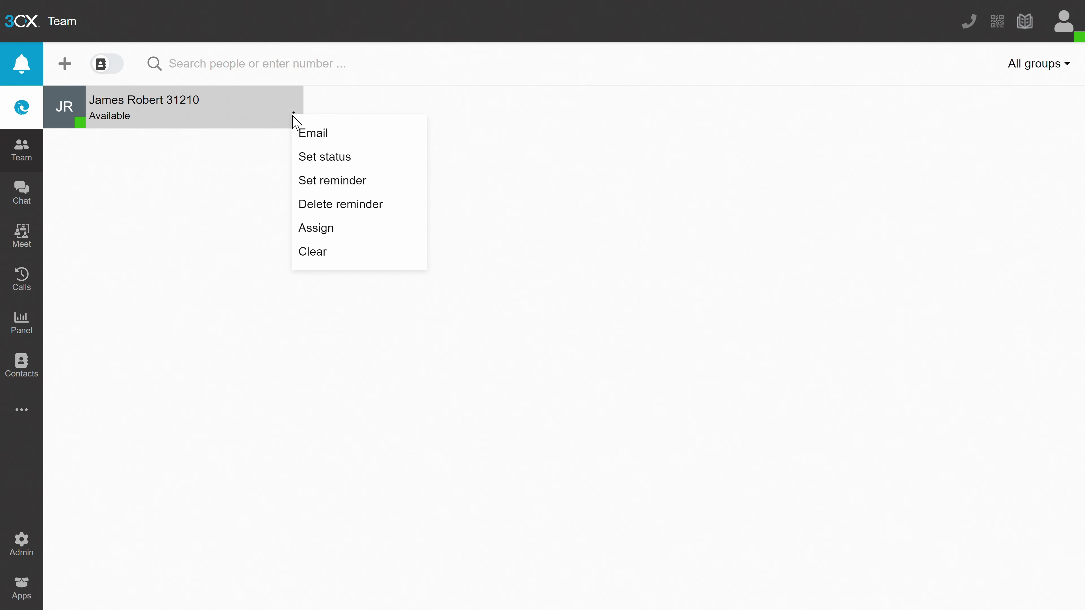
pyautogui.click(314, 158)
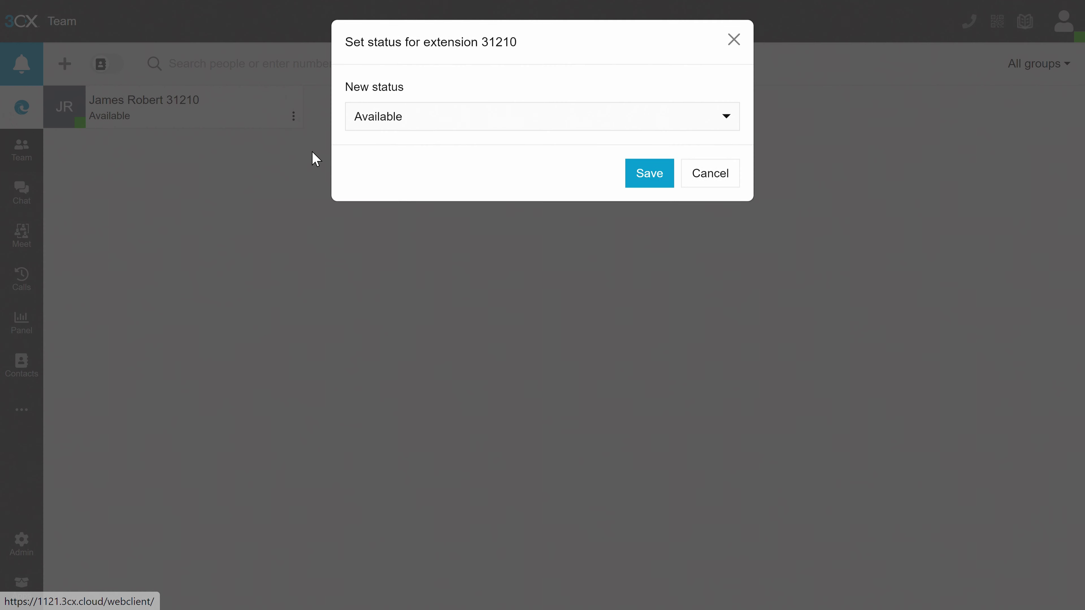
pyautogui.click(383, 128)
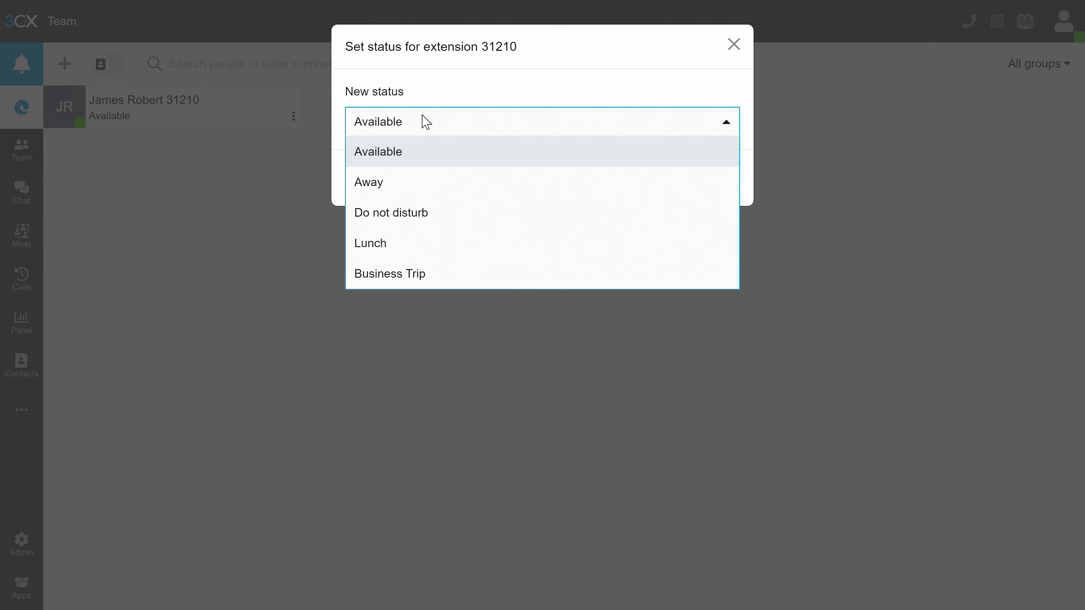
pyautogui.click(432, 100)
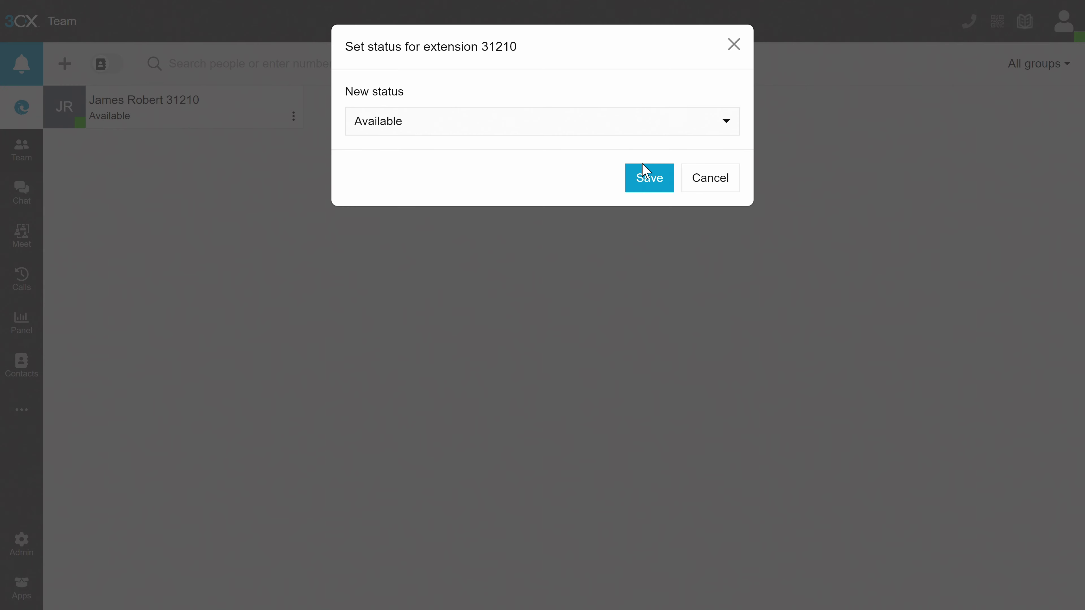
pyautogui.click(644, 186)
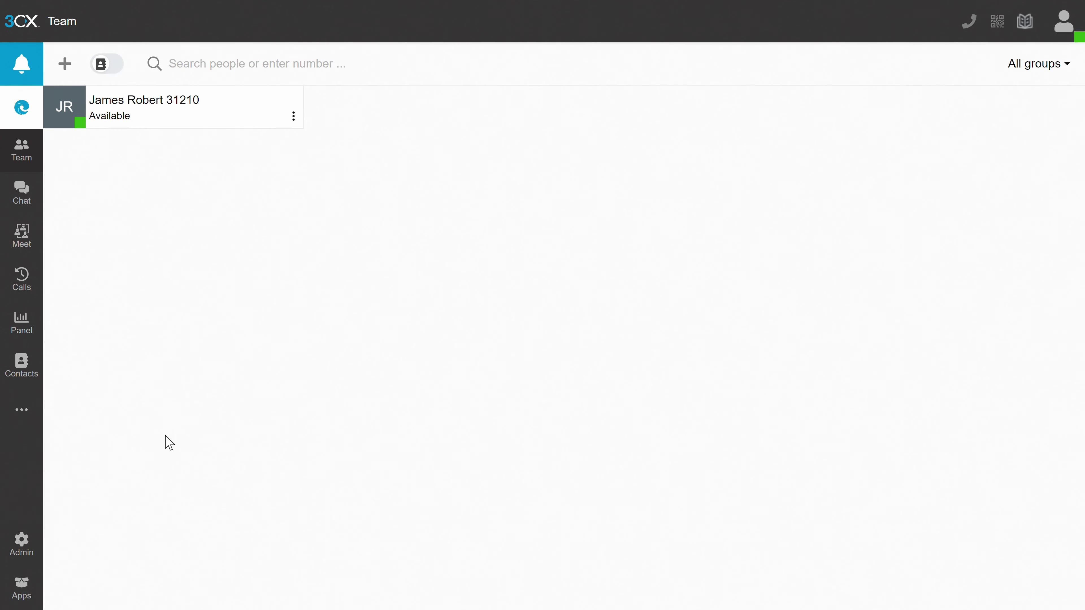
pyautogui.click(23, 543)
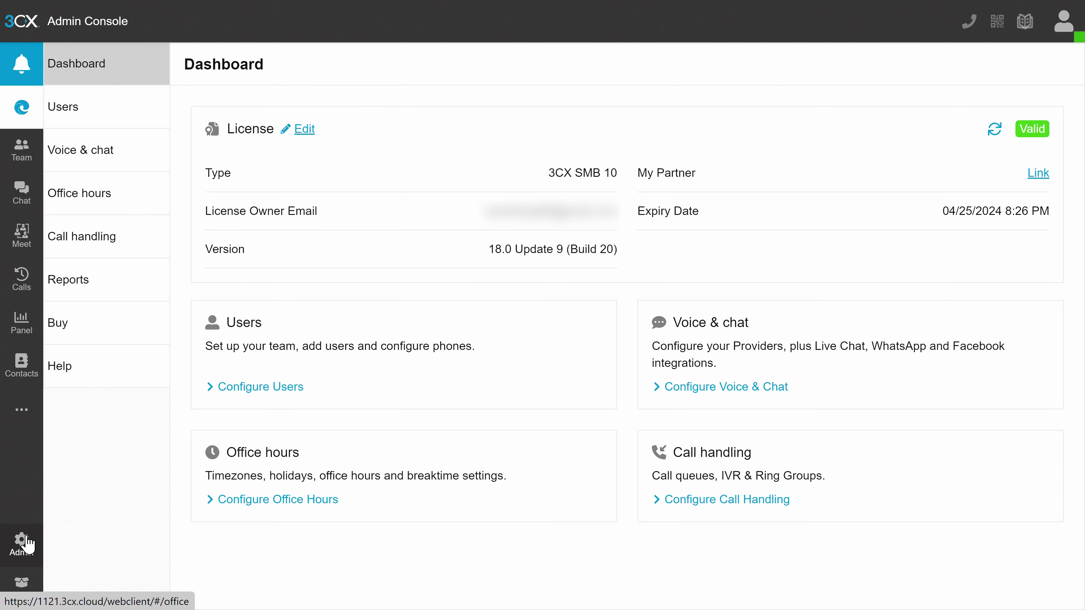
# Open the Users list and start, then cancel, adding a new user
pyautogui.click(110, 125)
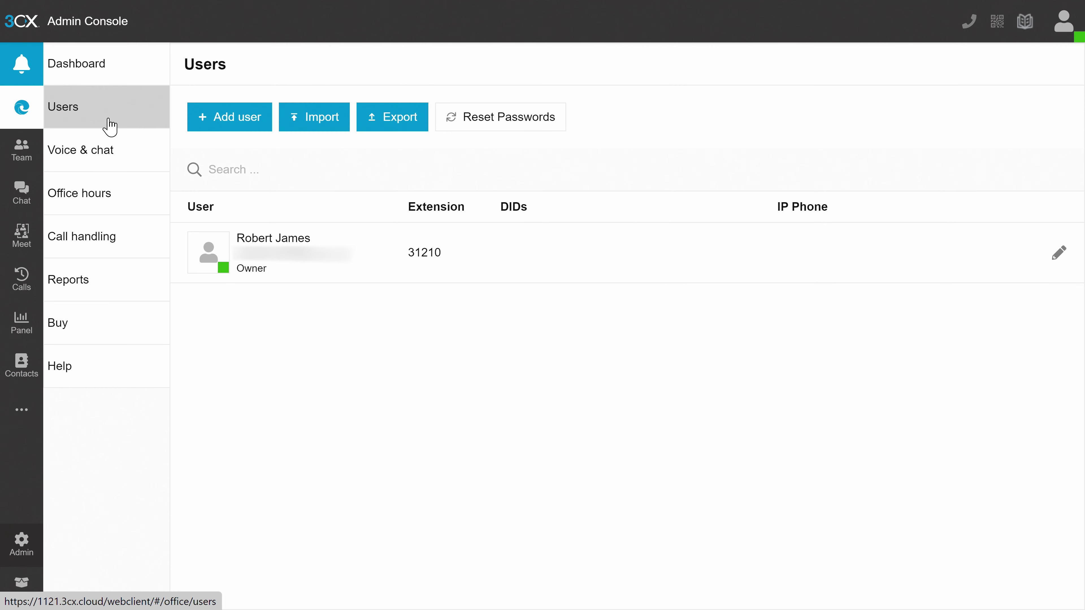
pyautogui.click(239, 125)
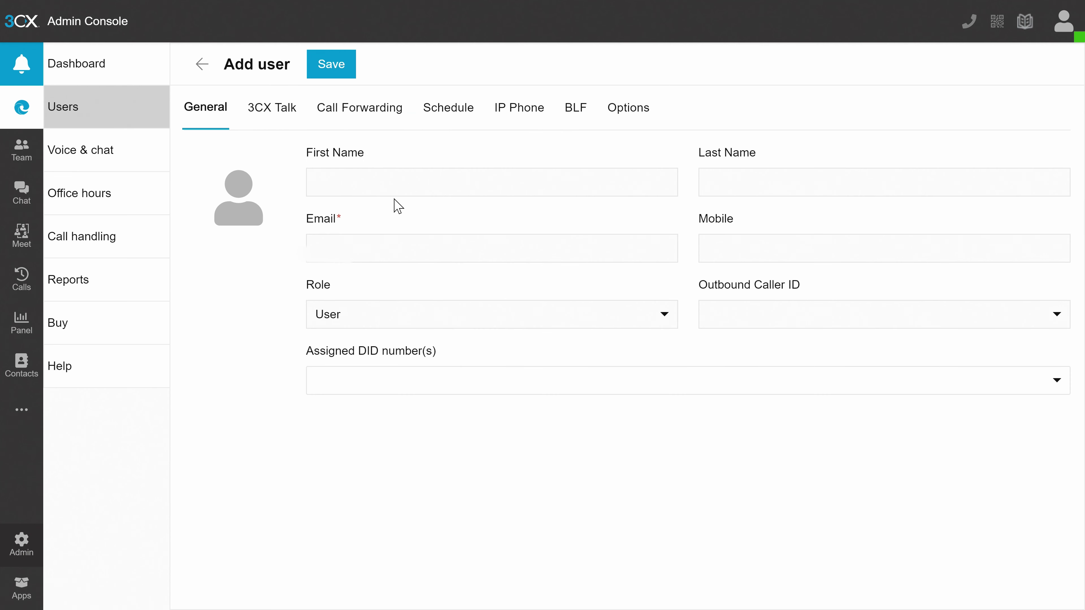
pyautogui.click(401, 185)
pyautogui.click(203, 65)
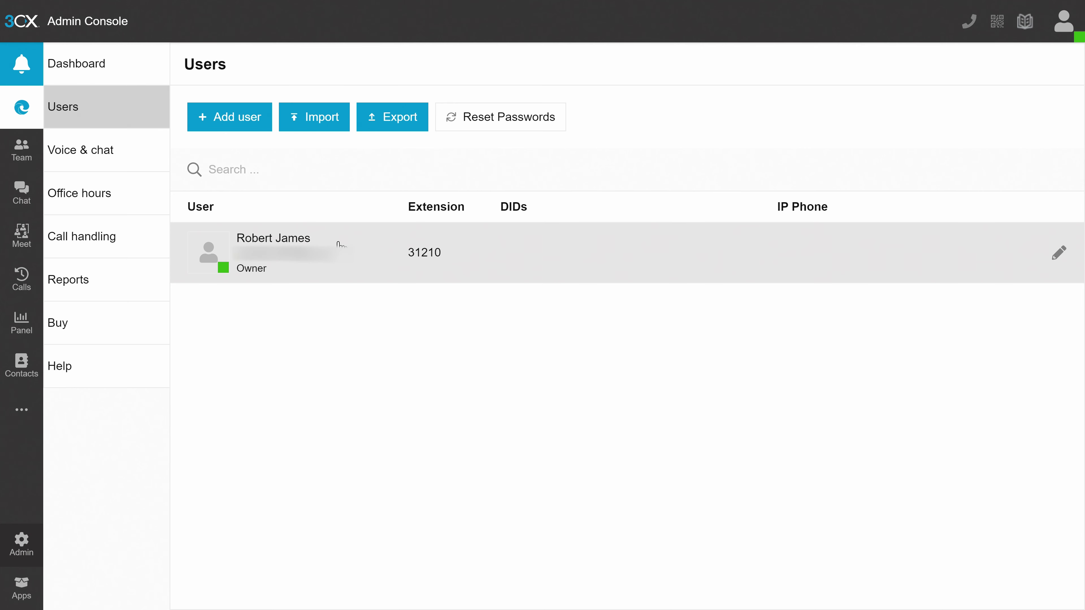
# Review user 31210's Talk and Meet links, then go to the Voice & chat list
pyautogui.click(341, 244)
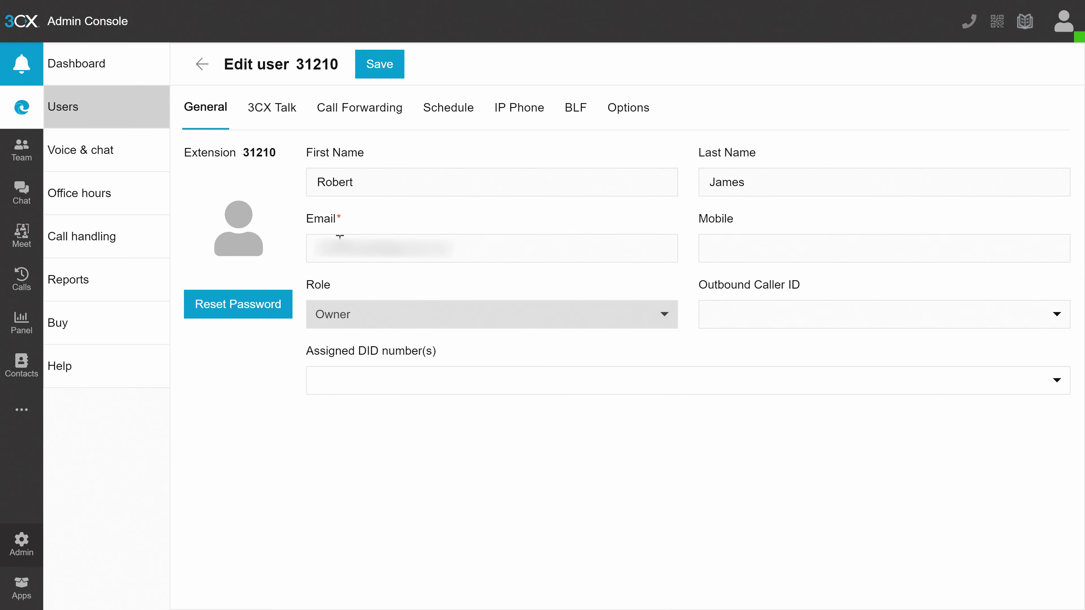
pyautogui.click(282, 121)
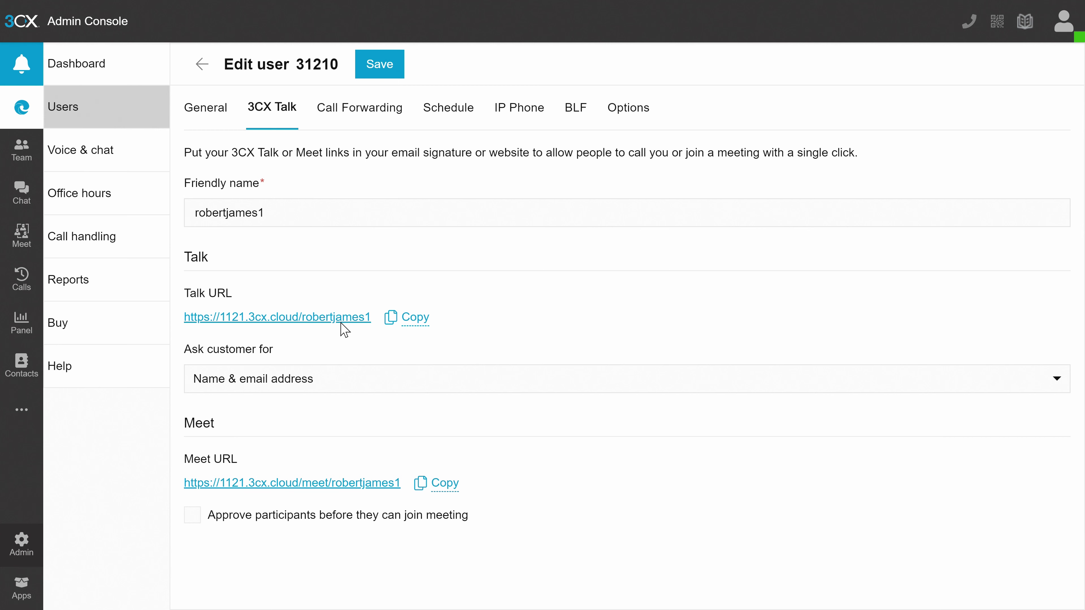
pyautogui.click(119, 163)
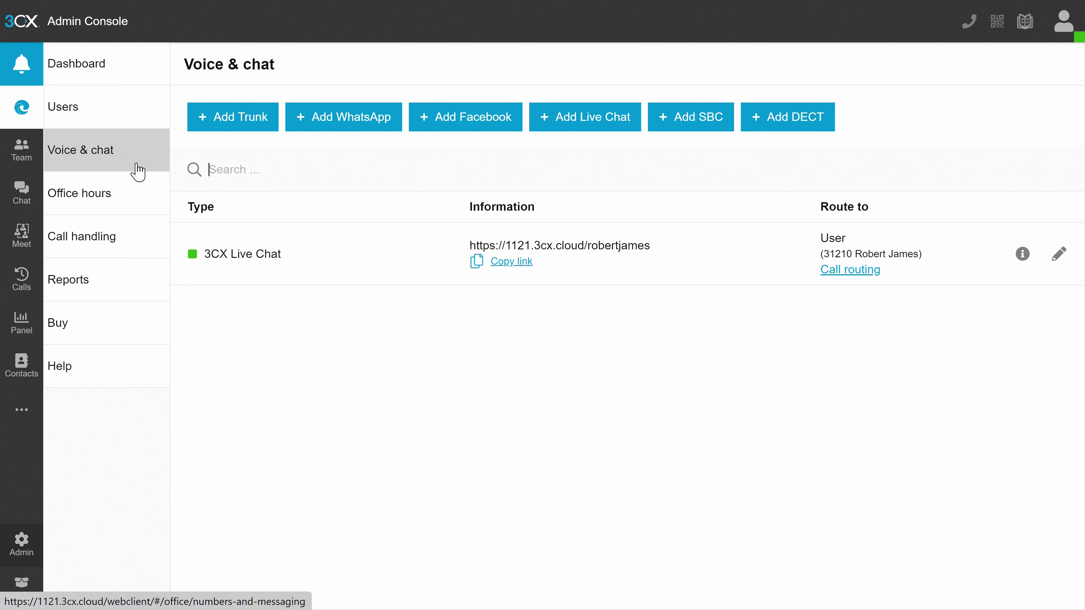
# Edit the 3CX Live Chat entry, trying Chat box startup but keeping Chat icon only
pyautogui.click(1058, 254)
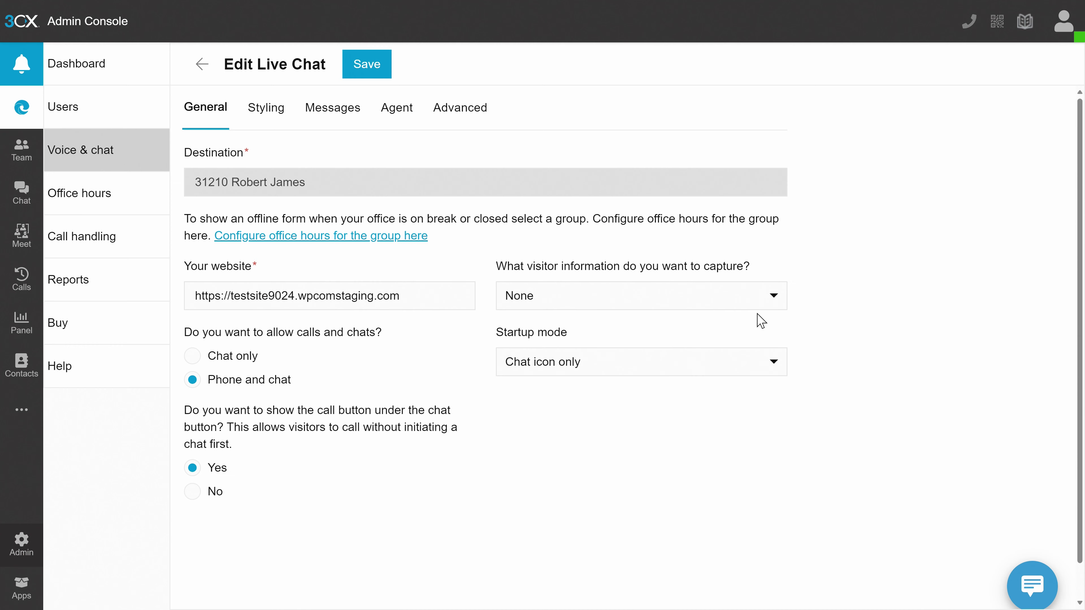
pyautogui.click(724, 370)
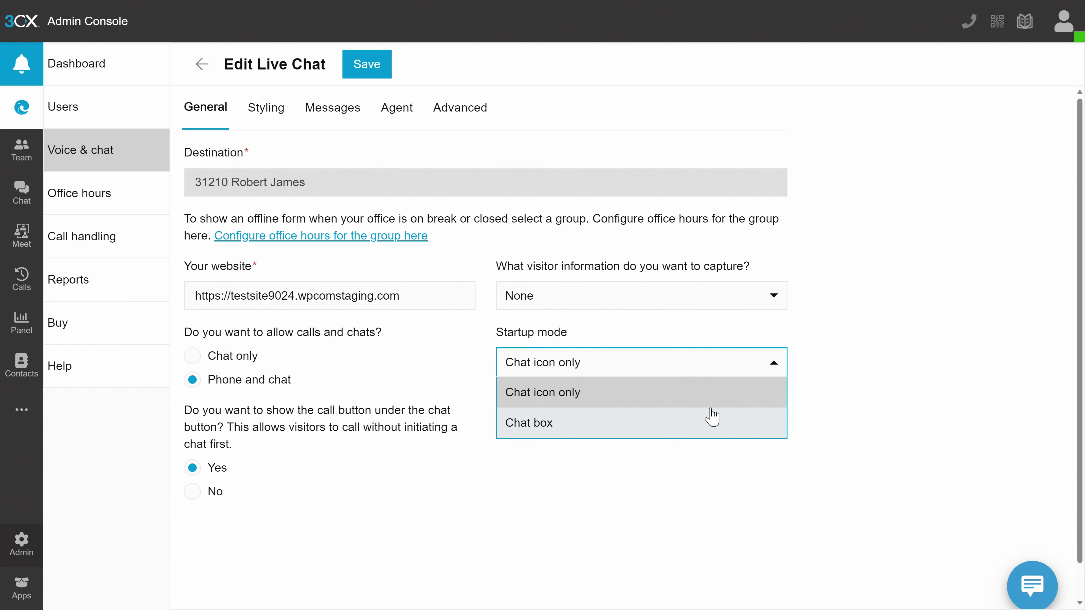
pyautogui.click(710, 424)
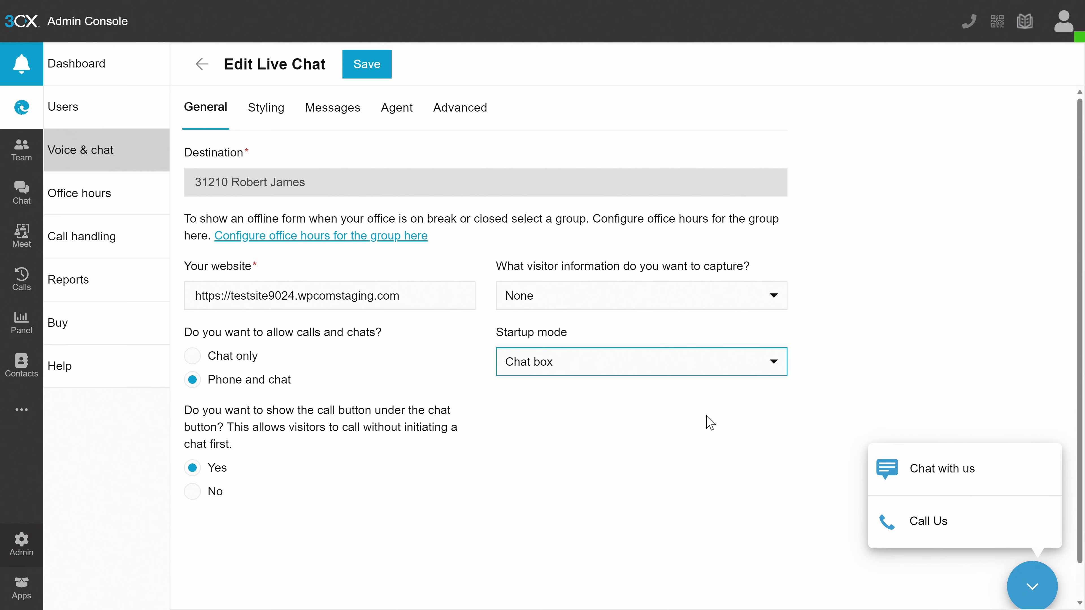
pyautogui.click(765, 372)
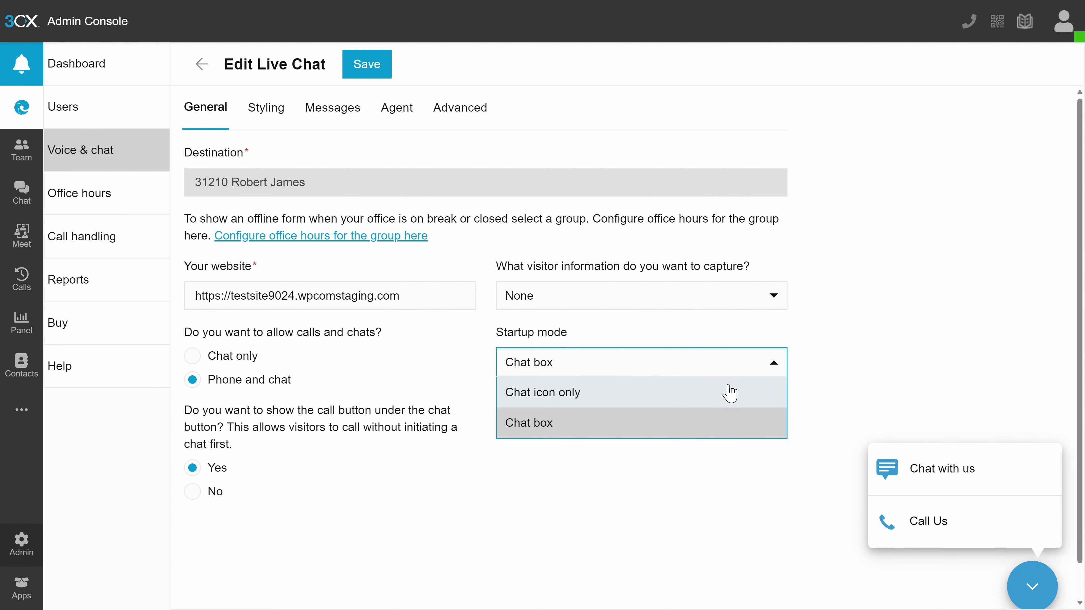
pyautogui.click(727, 392)
pyautogui.click(698, 422)
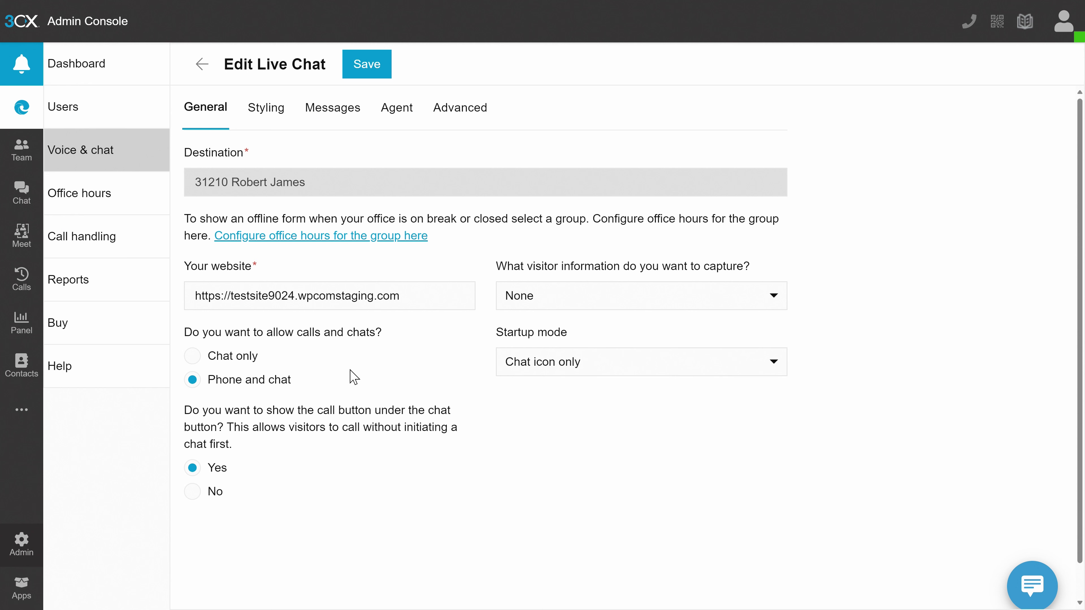
# Set the chat to Chat only, capture visitors' name and email address, and preview the widget
pyautogui.click(252, 356)
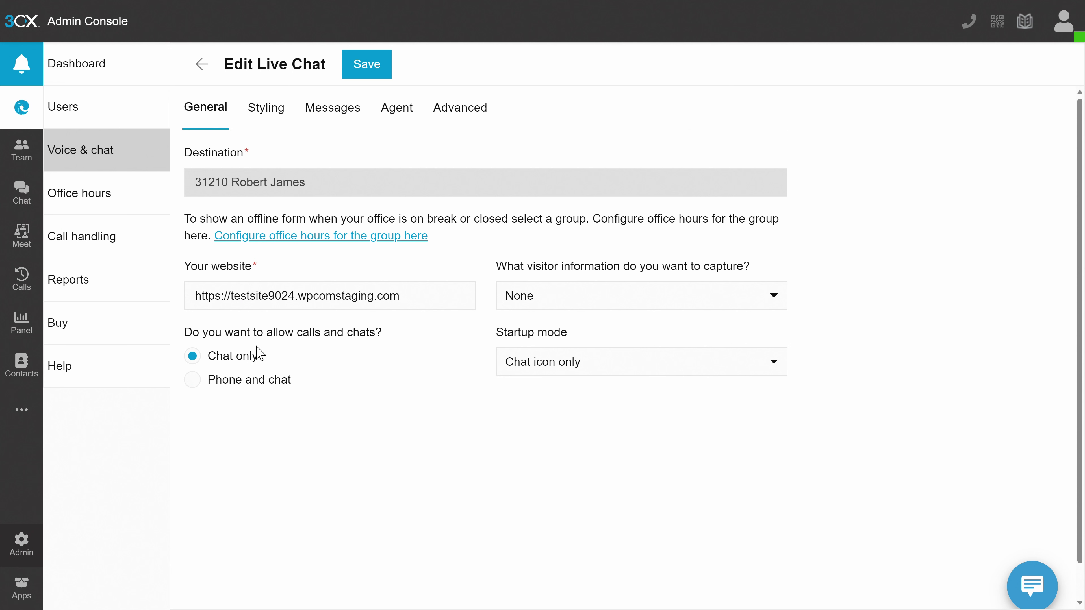
pyautogui.click(666, 309)
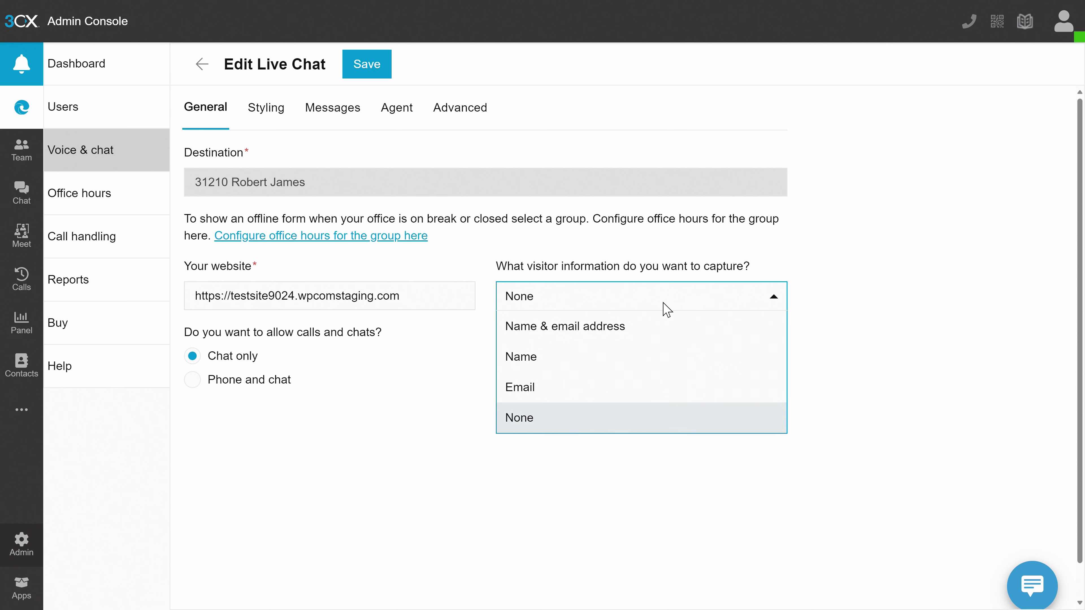
pyautogui.click(660, 337)
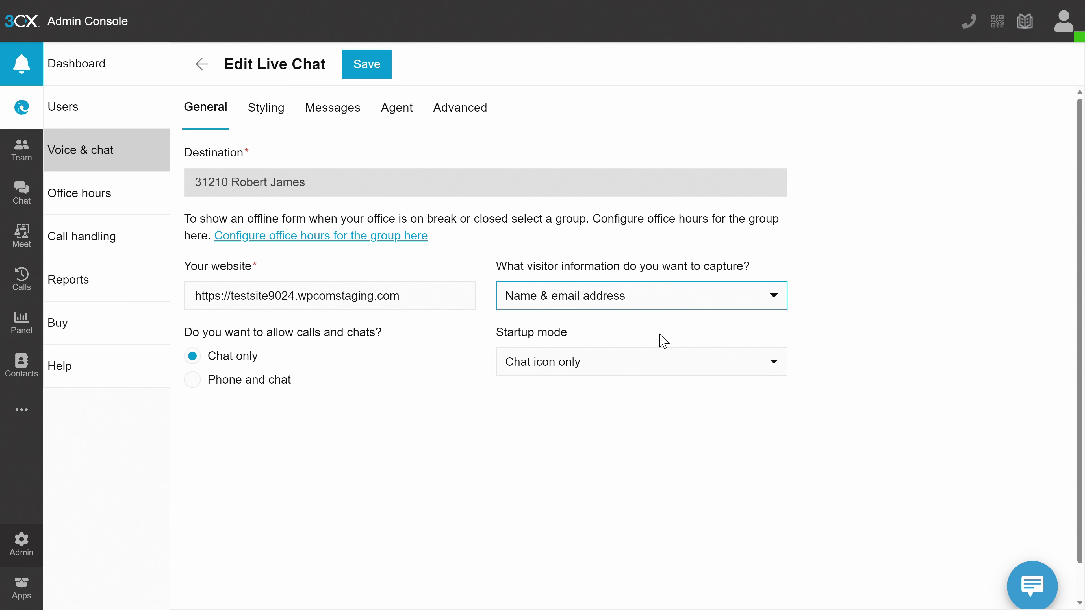
pyautogui.click(1020, 589)
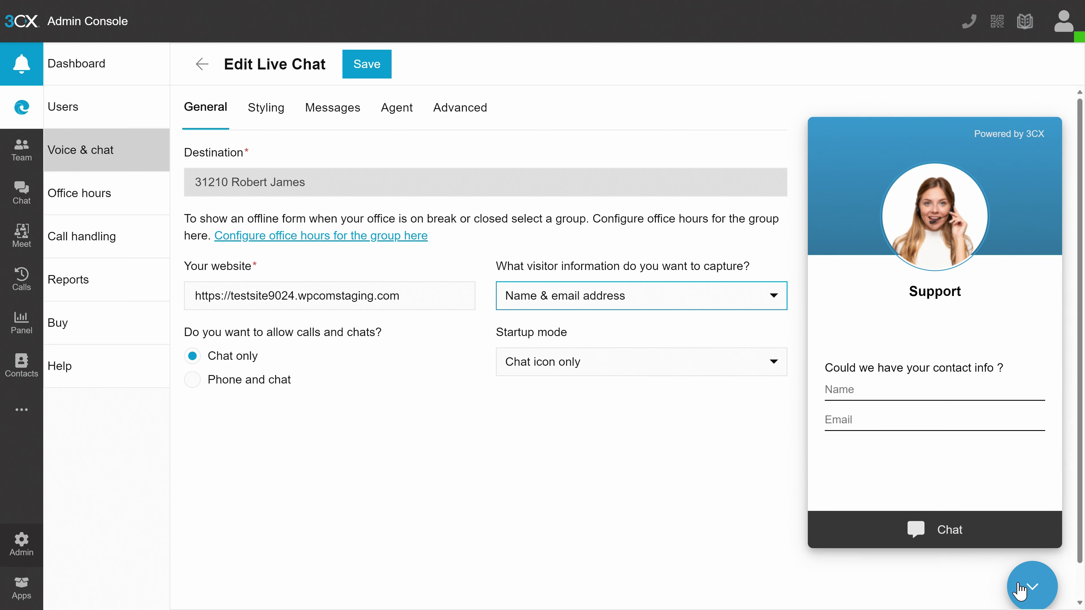
pyautogui.click(1019, 590)
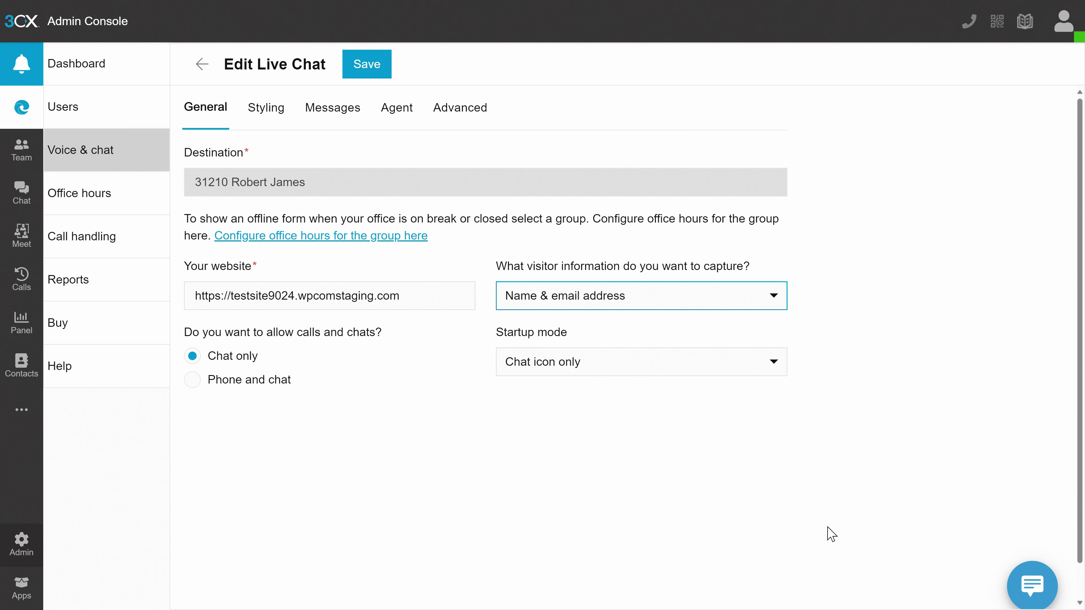
# On the Styling tab, compare Salty Water and Summer Vibes themes, settling on Salty Water
pyautogui.click(275, 127)
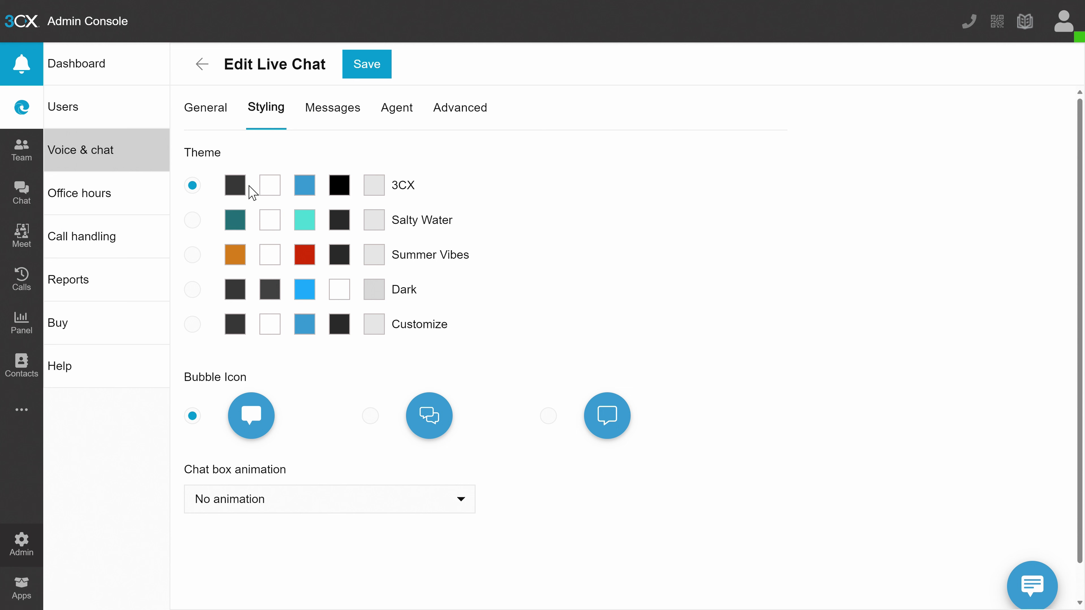
pyautogui.click(192, 221)
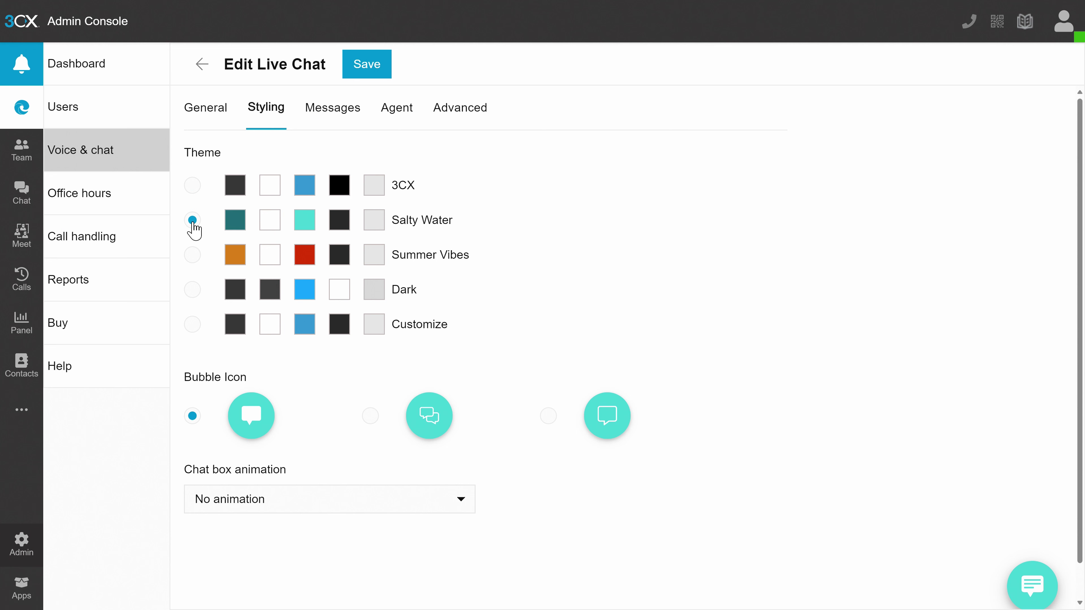
pyautogui.click(193, 255)
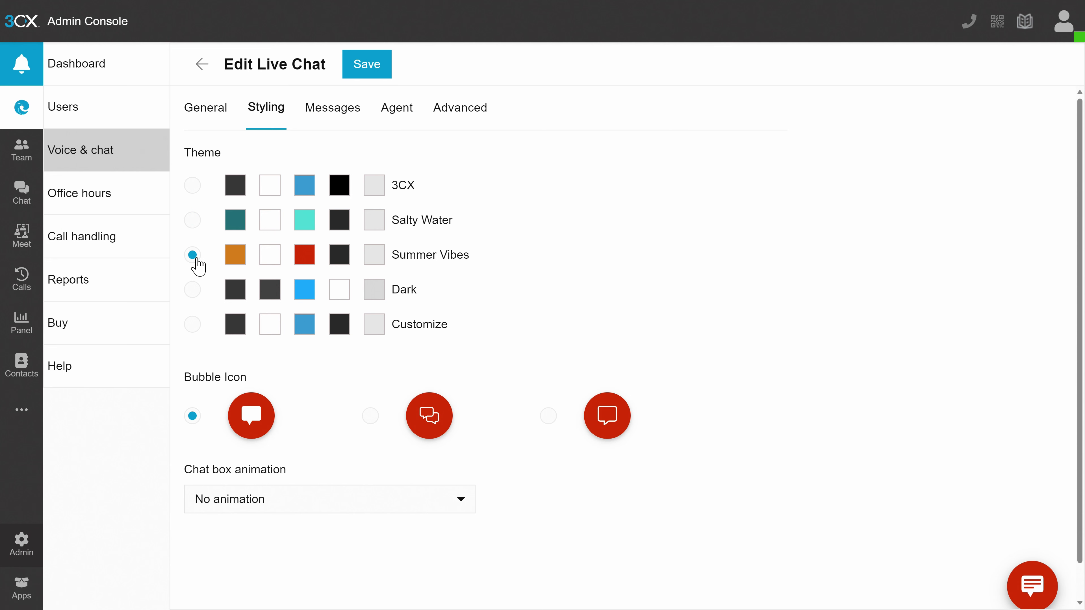
pyautogui.click(193, 222)
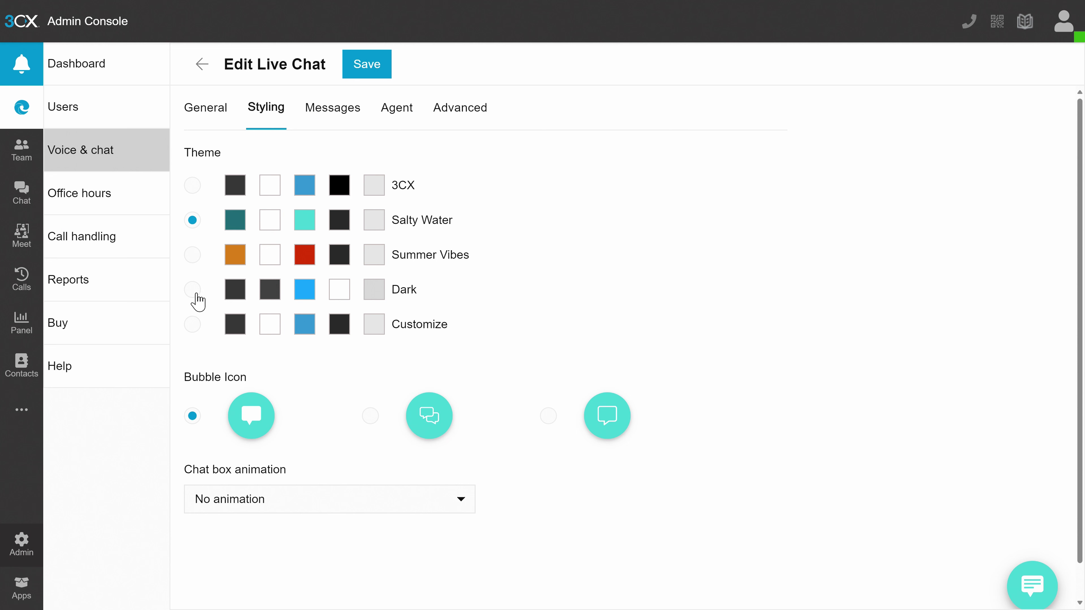
# Try custom background colours, then return to Salty Water and preview the chat window
pyautogui.click(197, 325)
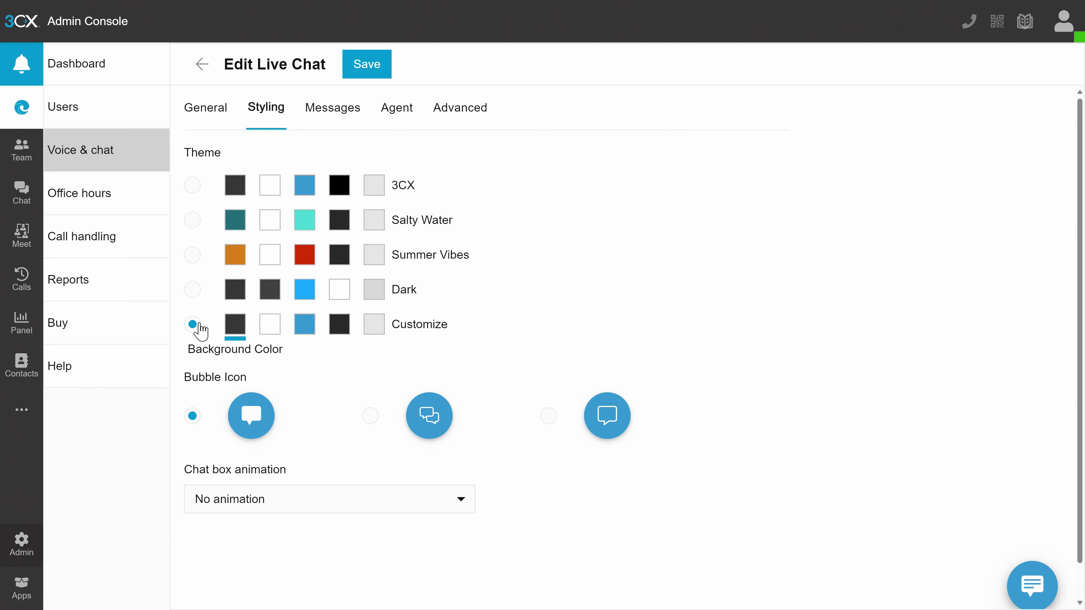
pyautogui.click(237, 327)
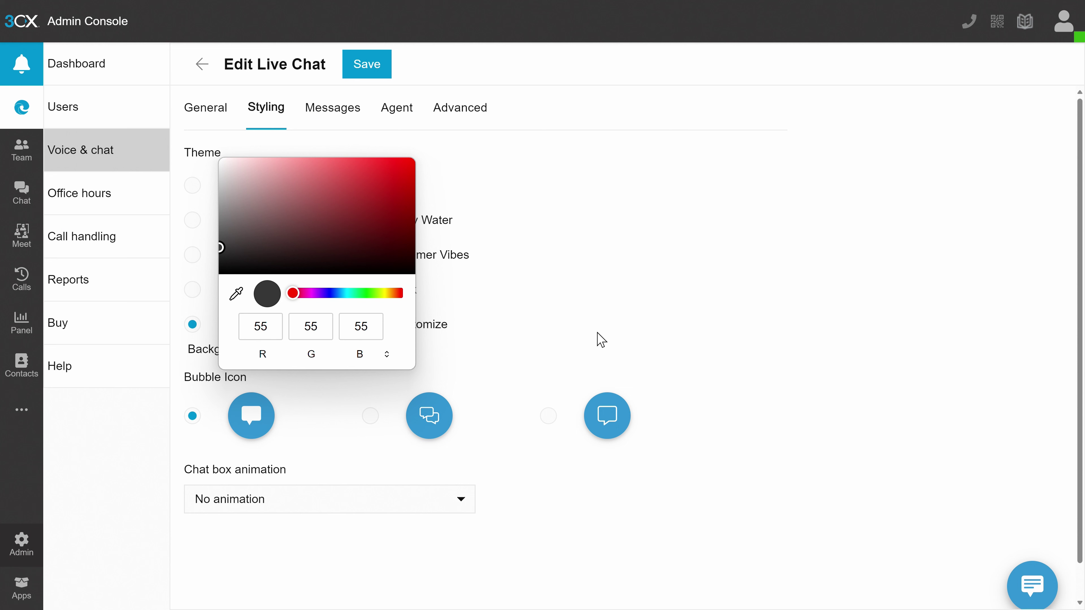
pyautogui.click(600, 340)
pyautogui.click(277, 323)
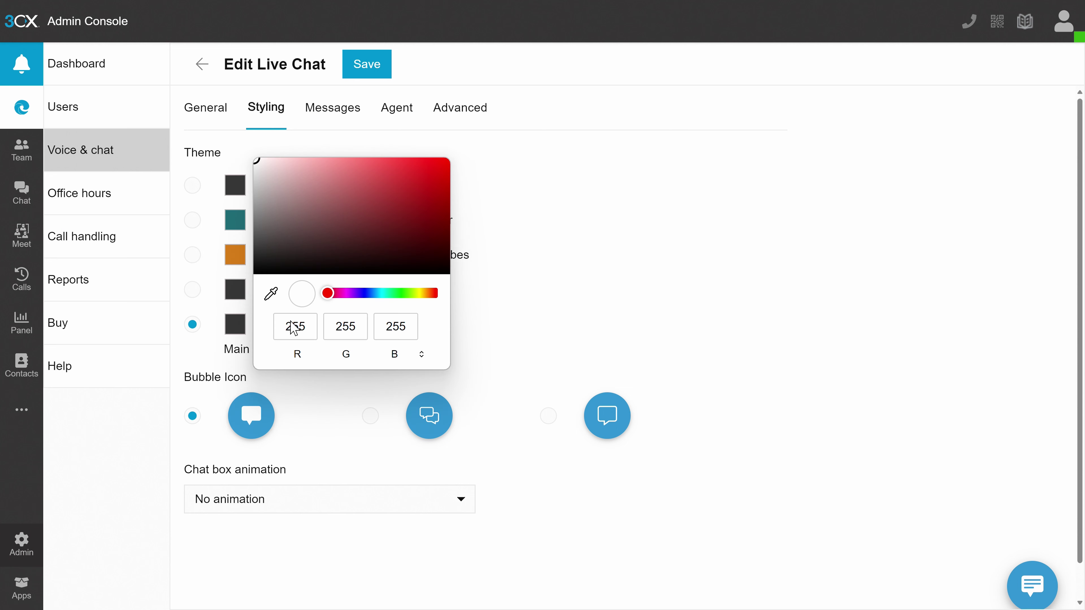
pyautogui.click(539, 278)
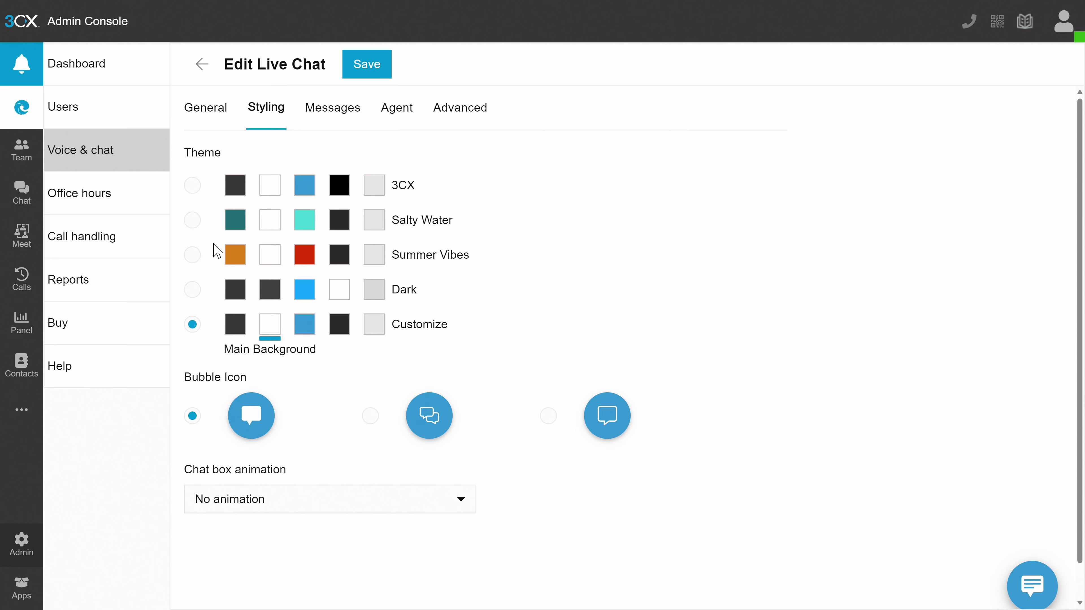
pyautogui.click(200, 224)
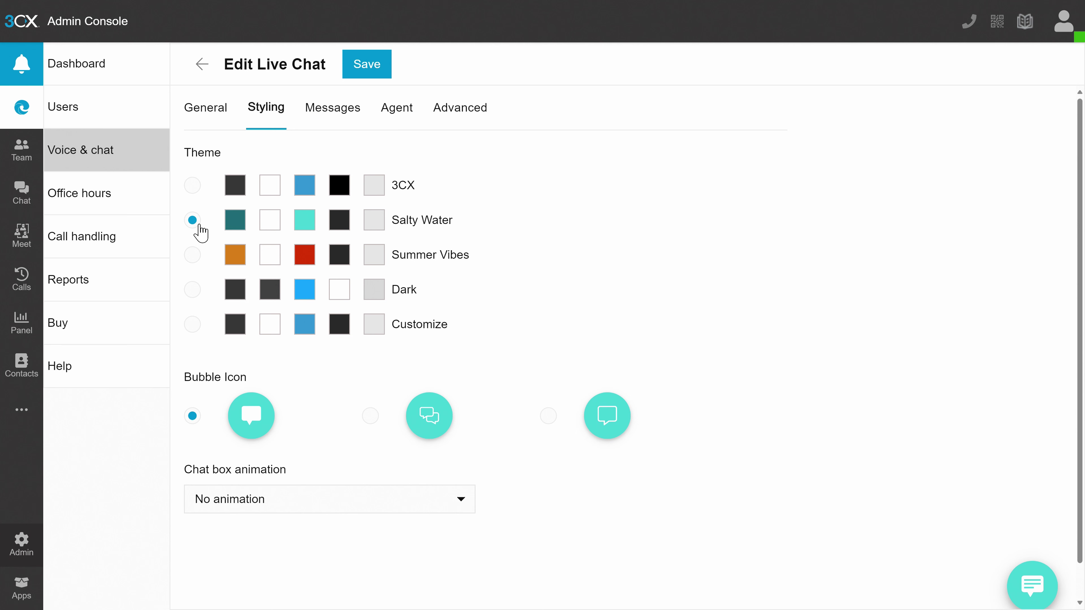
pyautogui.click(1024, 593)
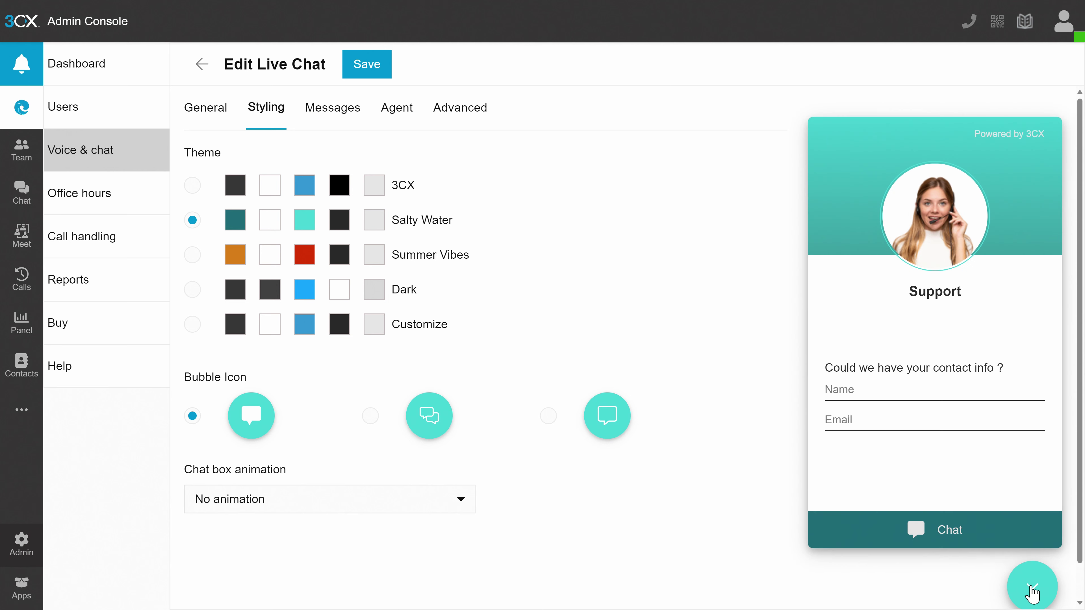
pyautogui.click(1032, 593)
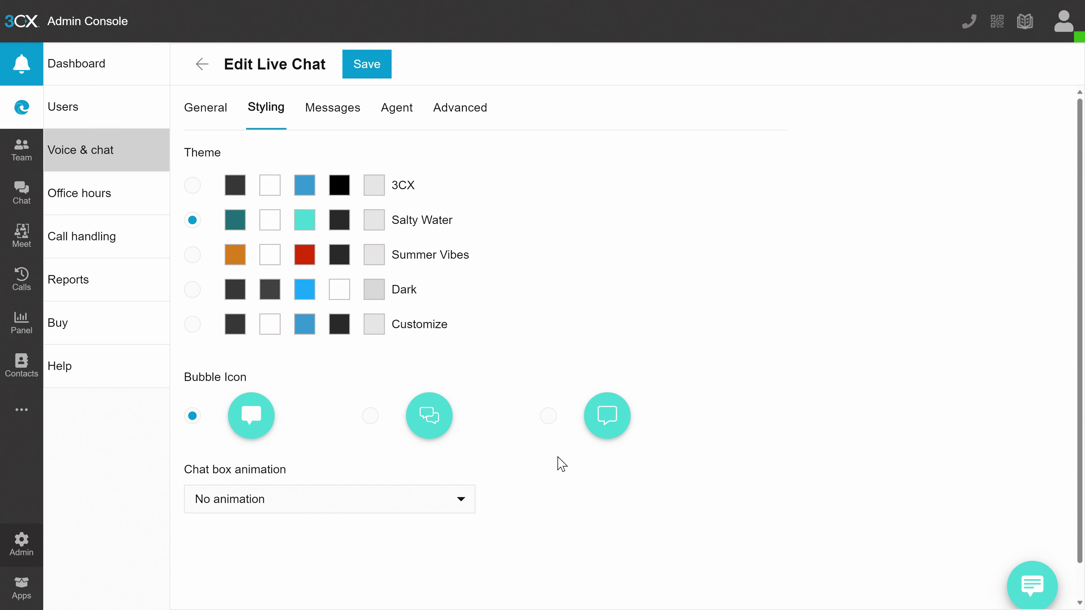
# Choose the single speech-bubble icon and Slide up animation, then preview the chat box
pyautogui.click(370, 416)
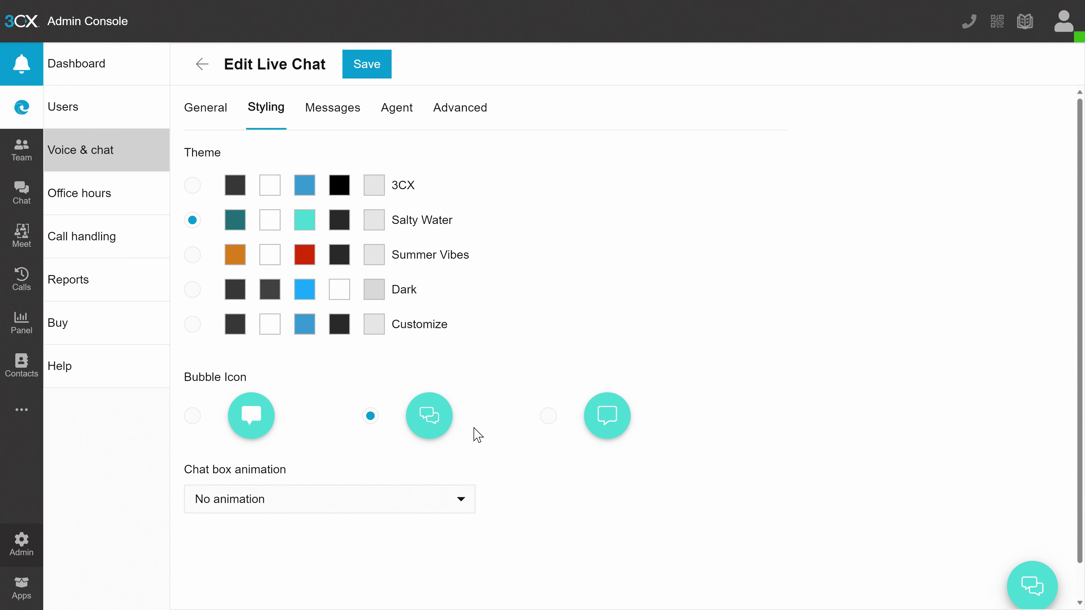
pyautogui.click(548, 416)
pyautogui.click(432, 496)
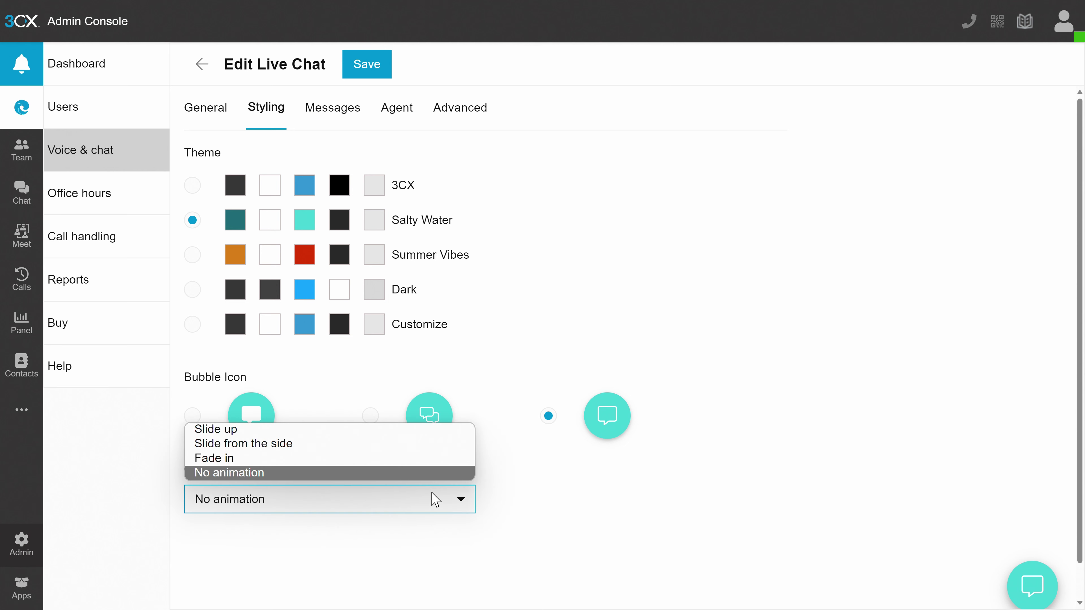
pyautogui.click(424, 433)
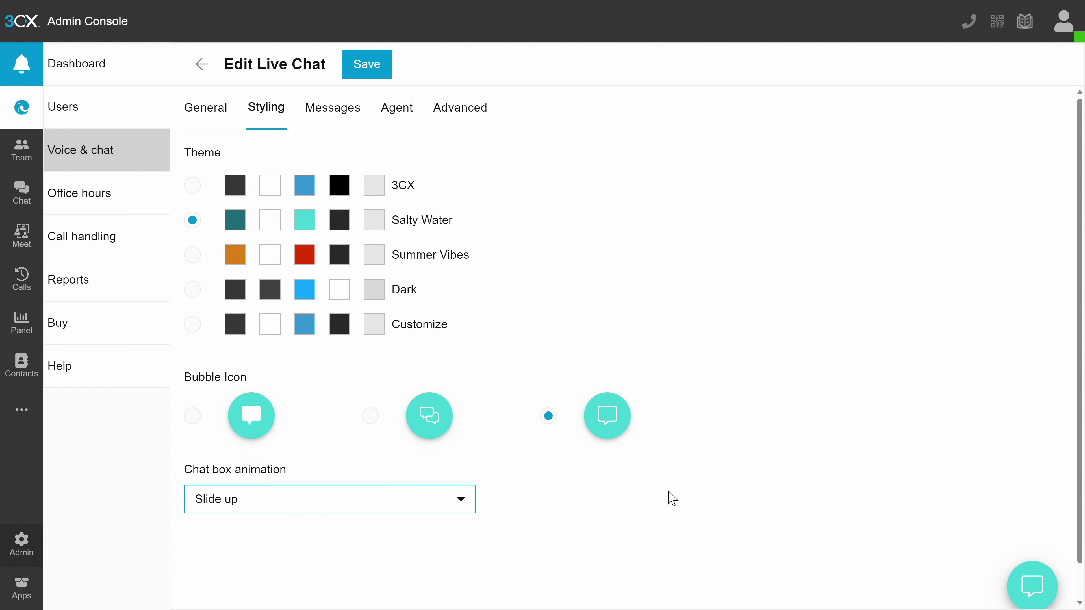
pyautogui.click(1042, 595)
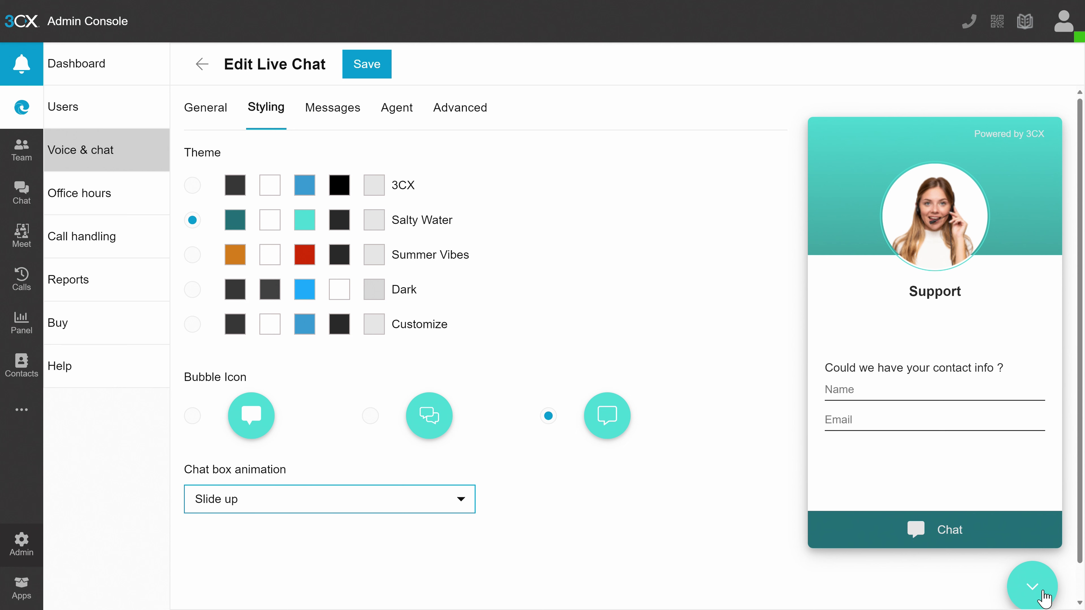
pyautogui.click(1043, 596)
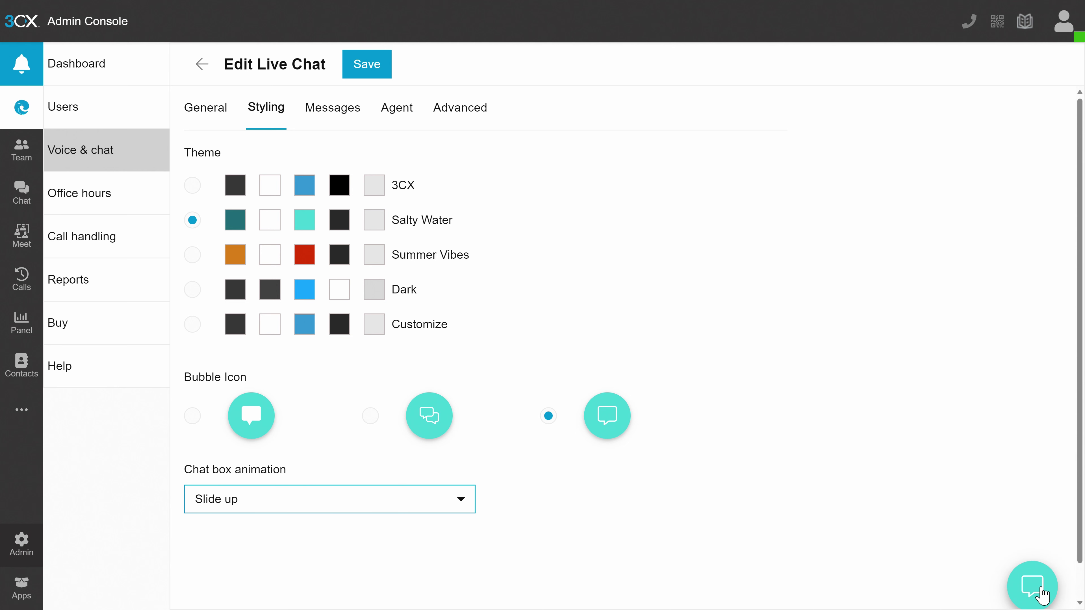
pyautogui.click(334, 118)
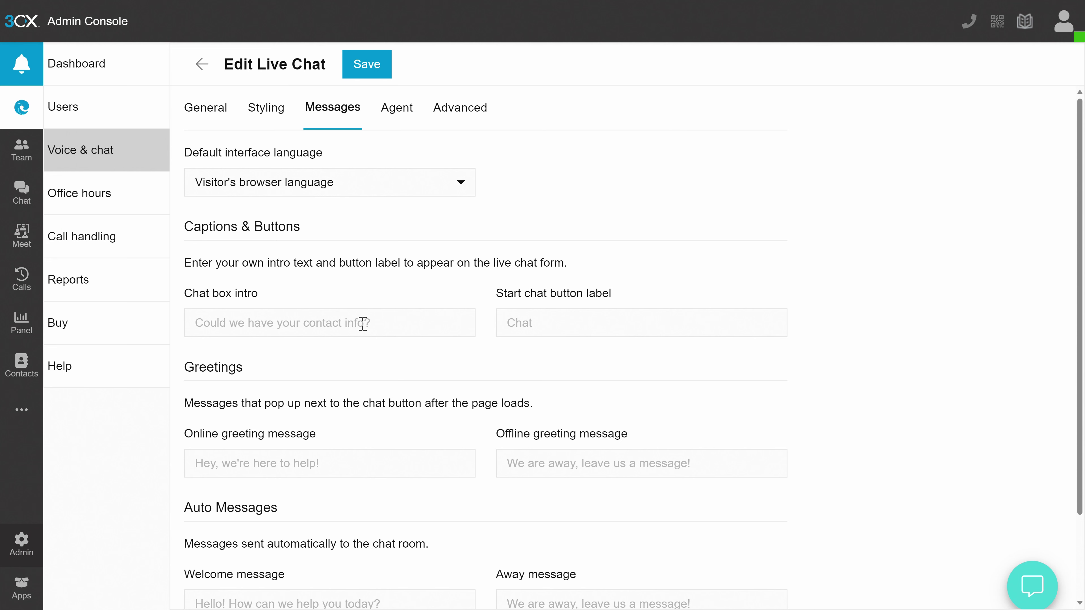
# Enter 'Hello sexy! How can we help?' in the Messages tab's Welcome message field
pyautogui.scroll(-2, 351, 390)
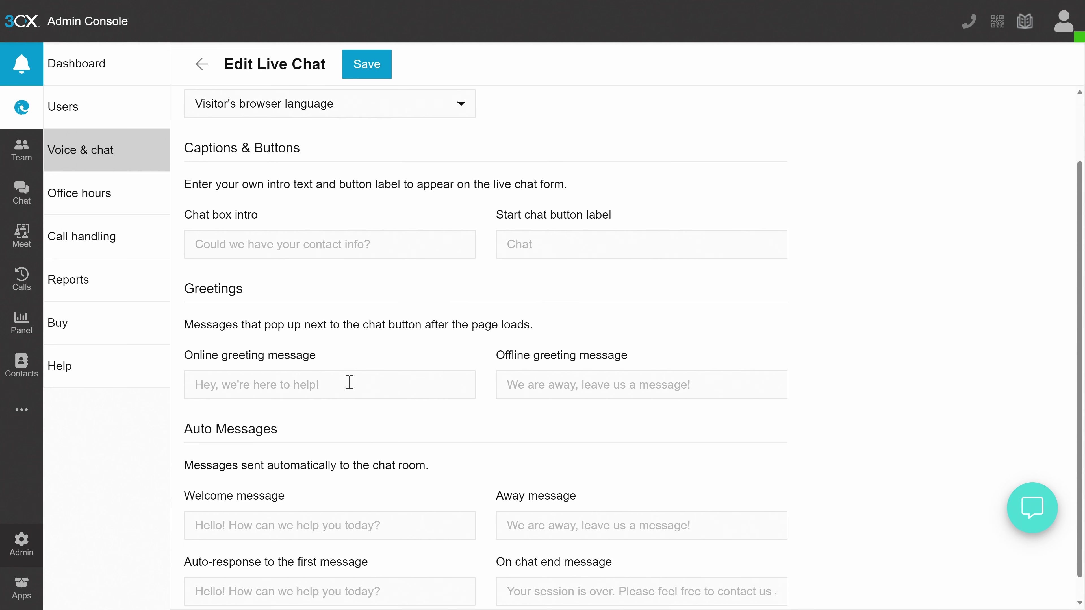
pyautogui.scroll(-1, 349, 382)
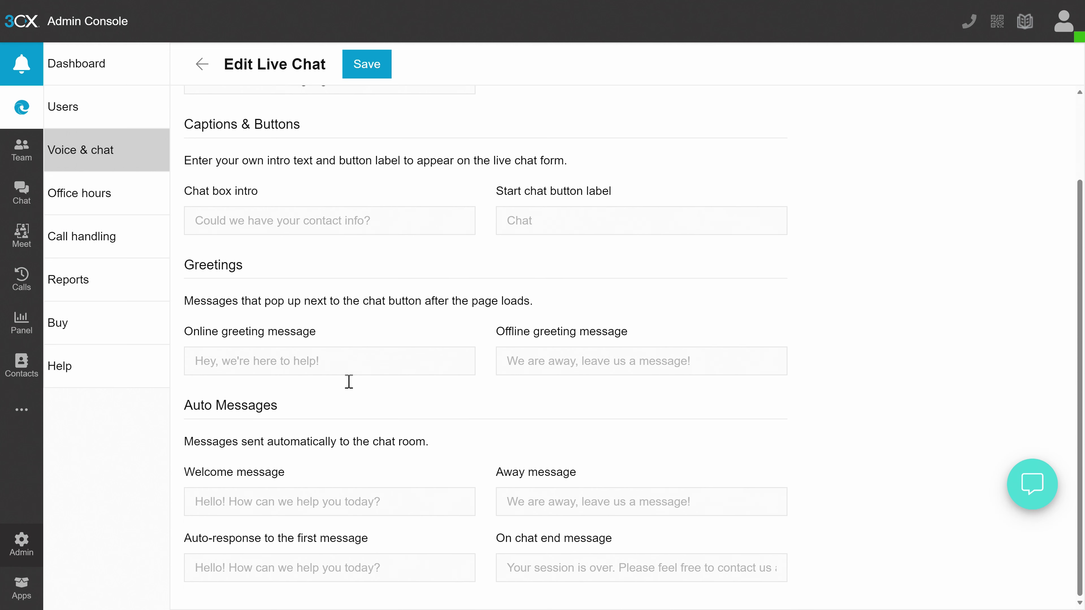
pyautogui.click(347, 491)
pyautogui.write('Hello sexy! How can we help')
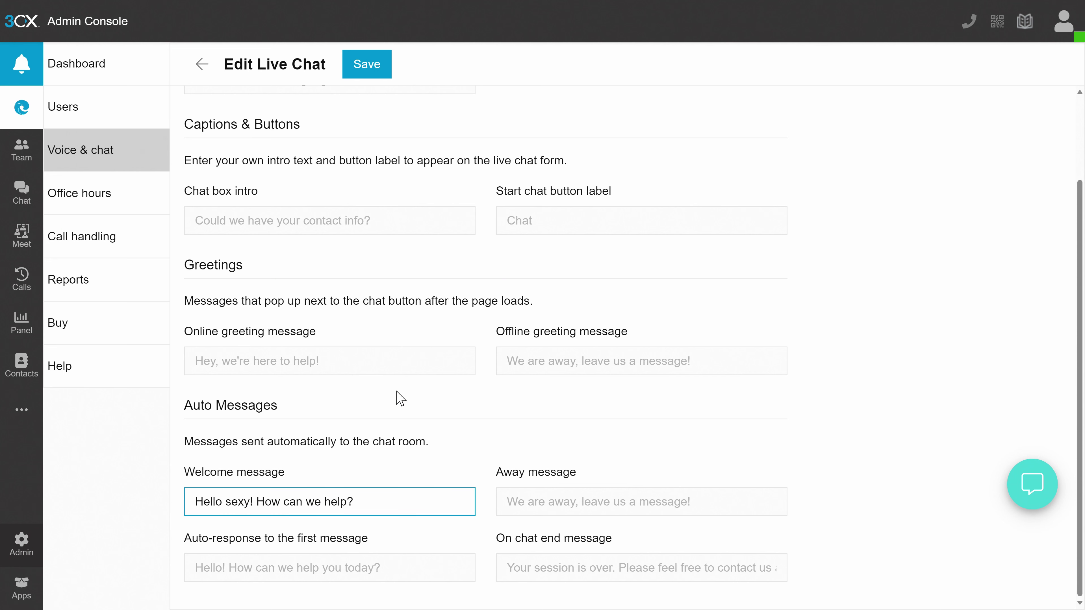
pyautogui.write('?')
pyautogui.scroll(4, 401, 398)
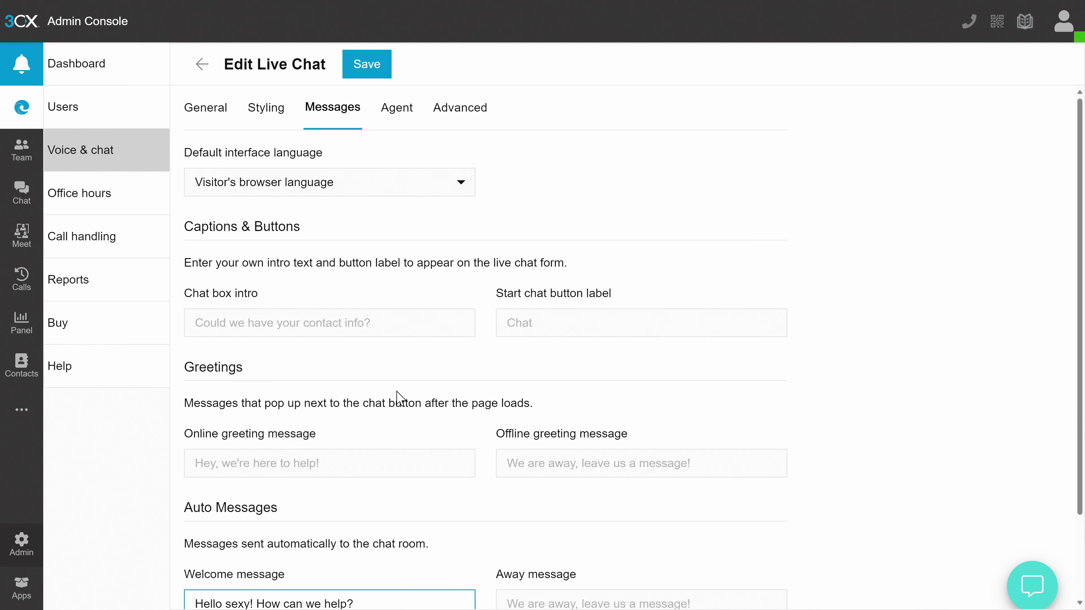
pyautogui.click(411, 128)
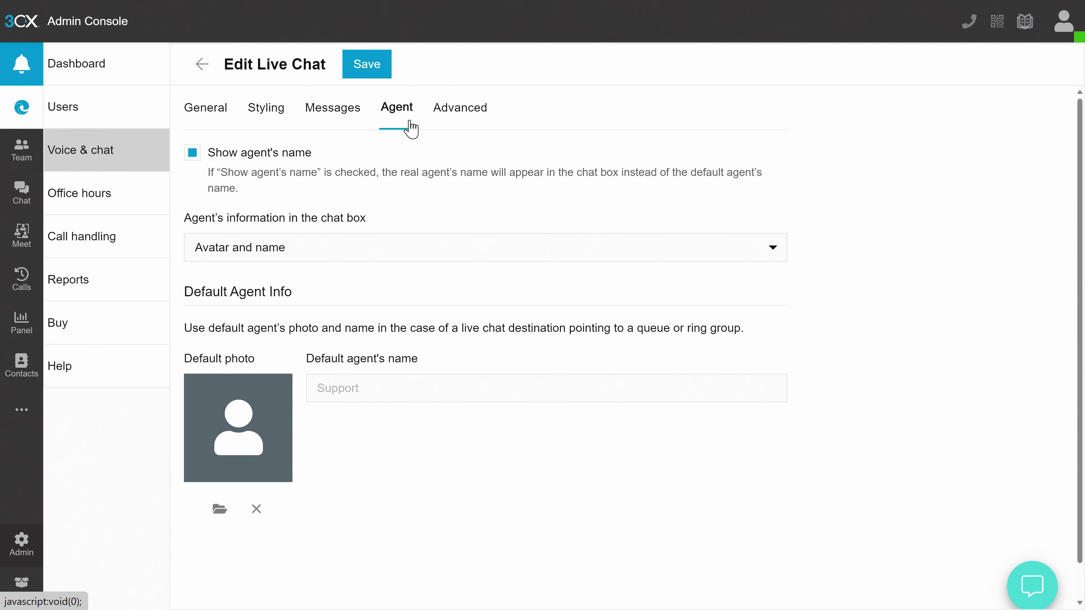
# Load the JPG from the Desktop as the default agent photo and accept the crop
pyautogui.moveTo(264, 414)
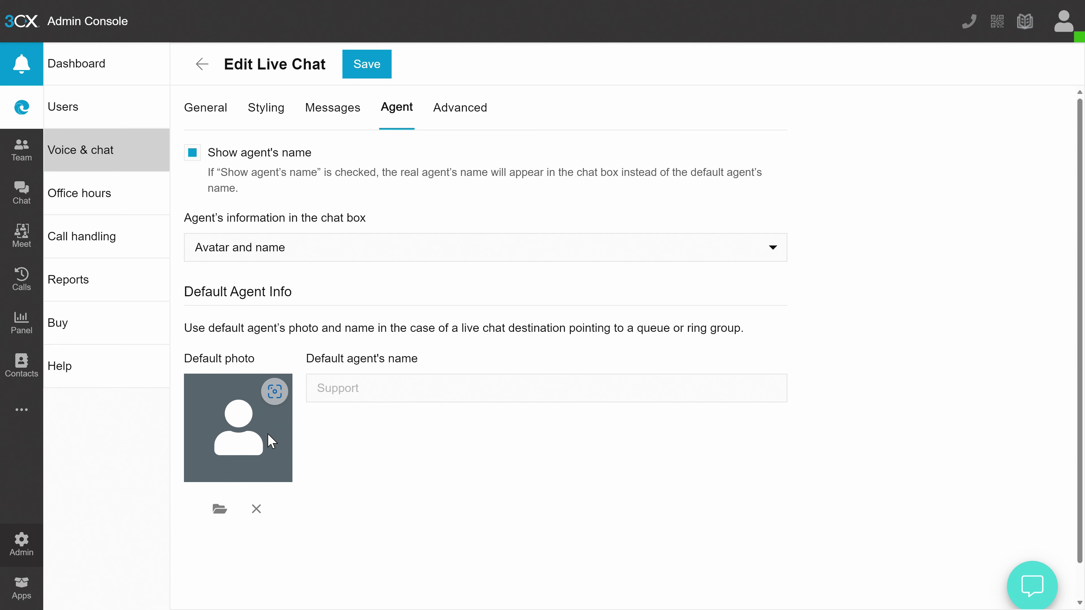
pyautogui.click(220, 509)
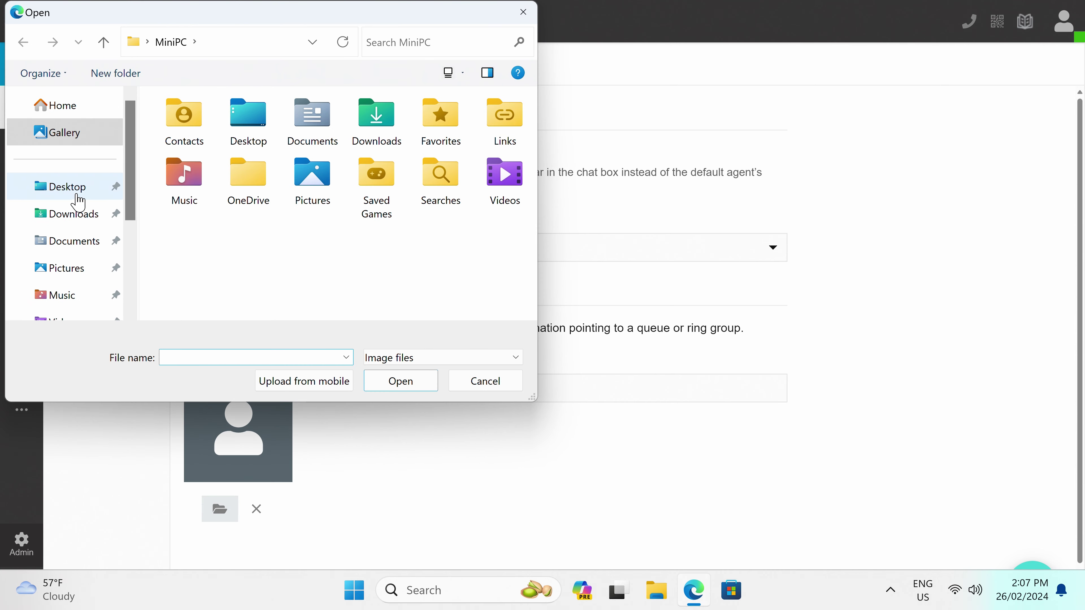
pyautogui.click(73, 192)
pyautogui.click(186, 204)
pyautogui.doubleClick(186, 205)
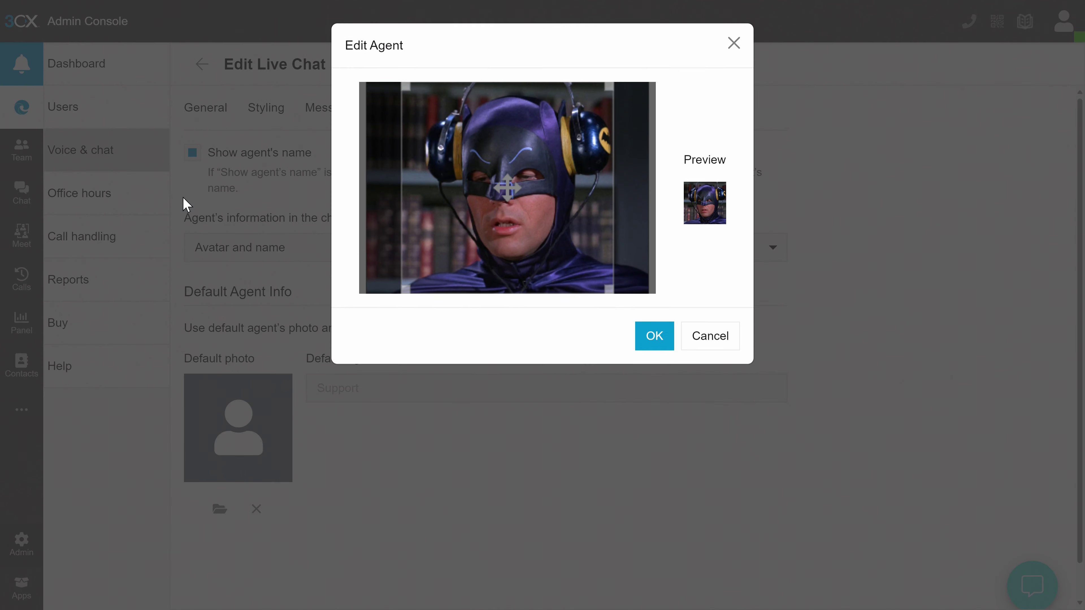
pyautogui.click(653, 337)
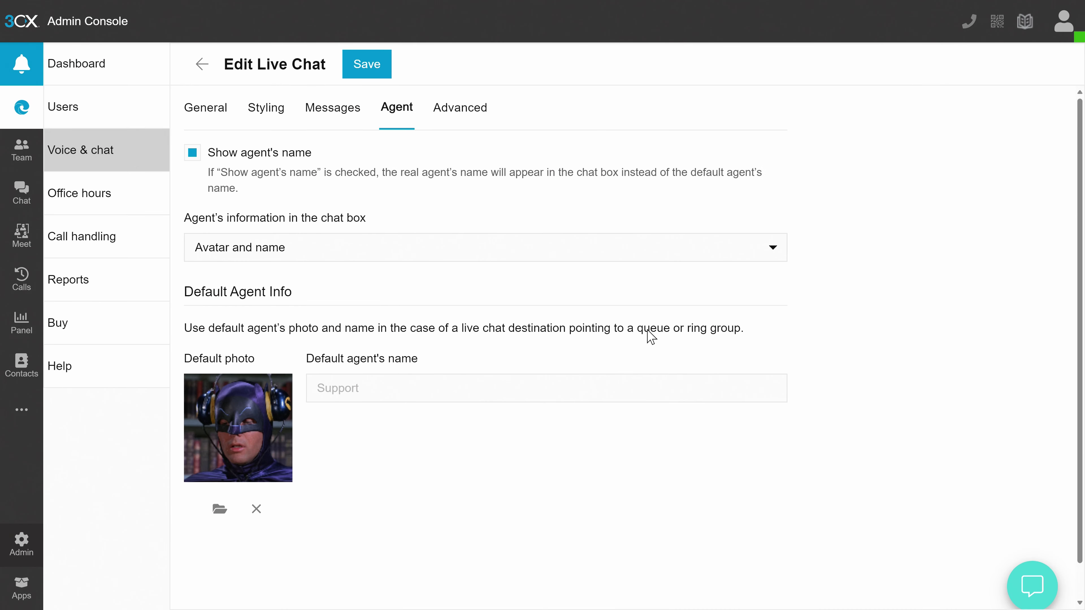
pyautogui.click(472, 118)
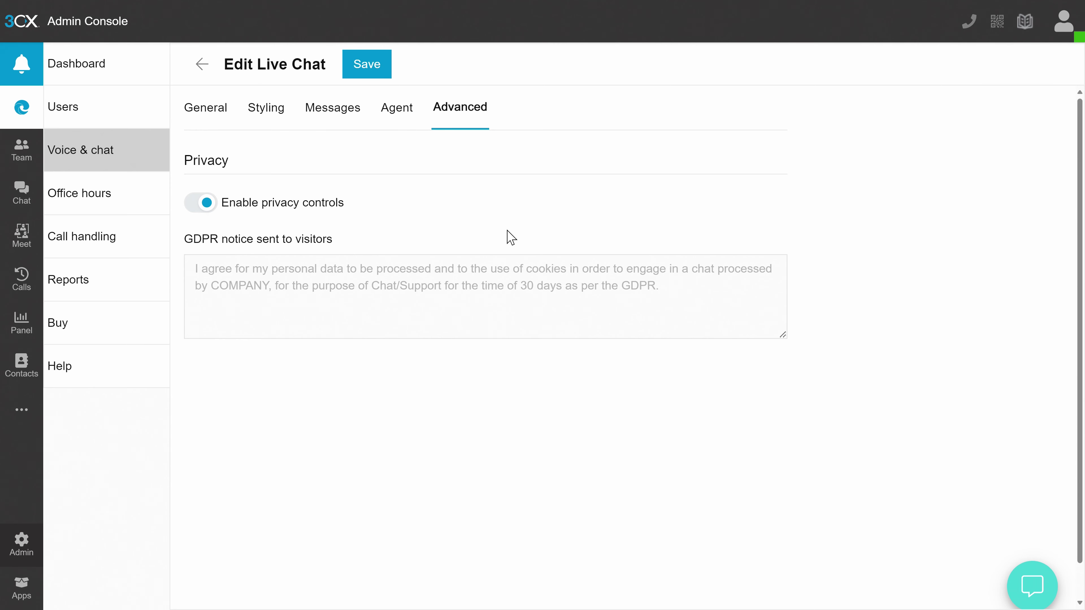
# Add Monday office hours of 09:00 AM to 06:00 PM, then show the 3CX Apps list
pyautogui.click(64, 204)
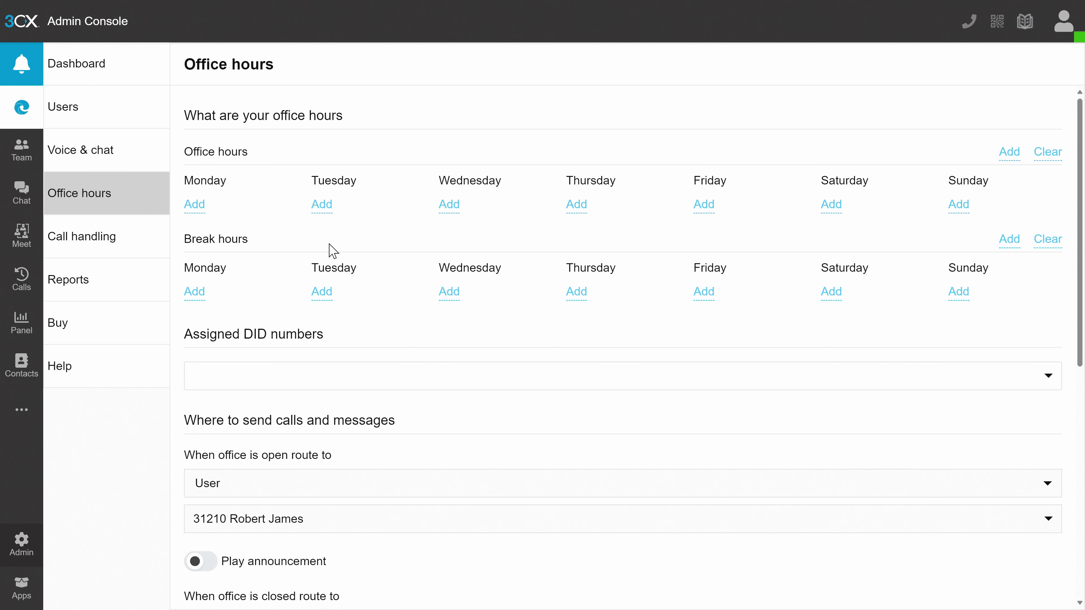
pyautogui.click(197, 206)
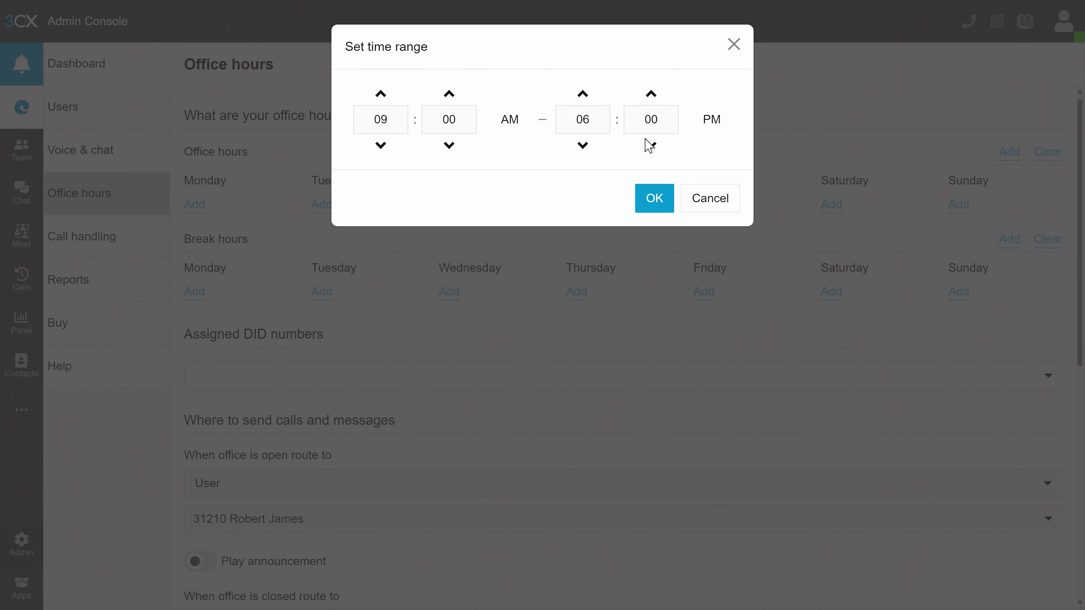
pyautogui.click(654, 199)
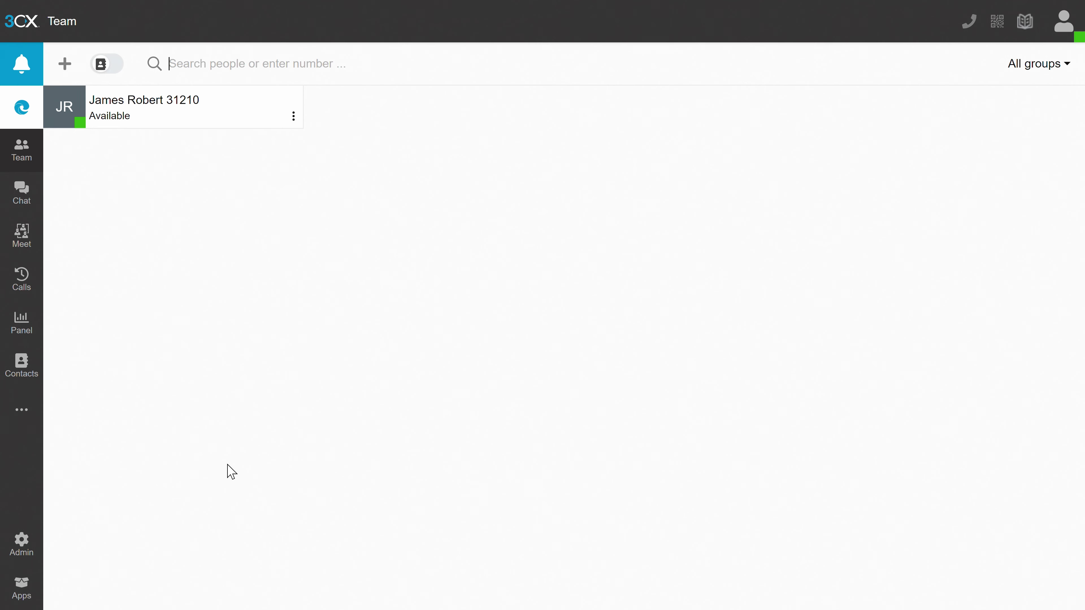
pyautogui.click(22, 589)
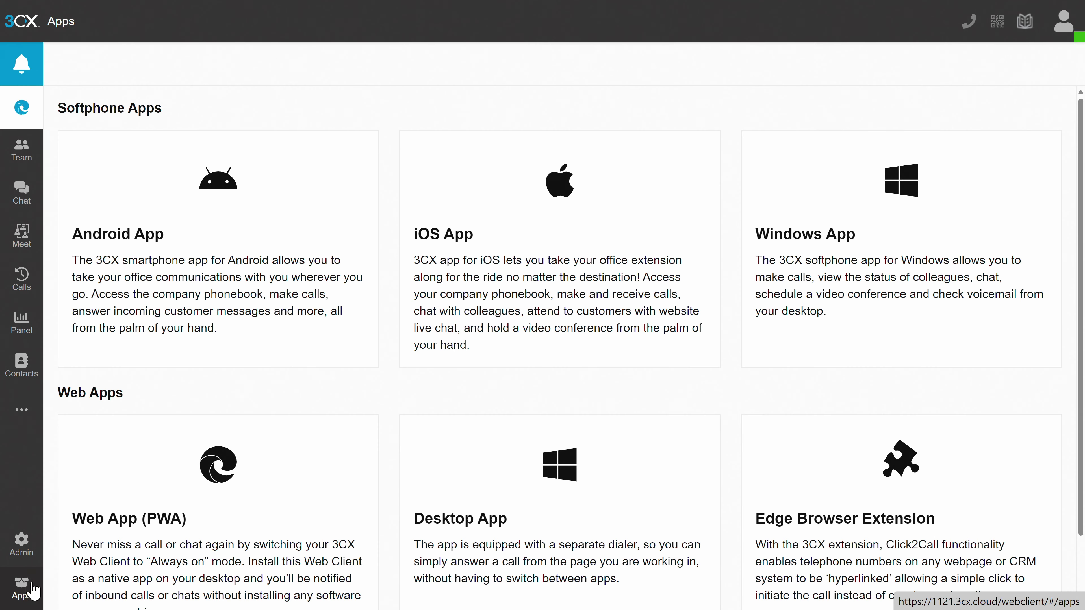
# Install the Web App (PWA) version of 3CX, then flip between its Team and Chat lists
pyautogui.scroll(-2, 195, 482)
pyautogui.click(261, 468)
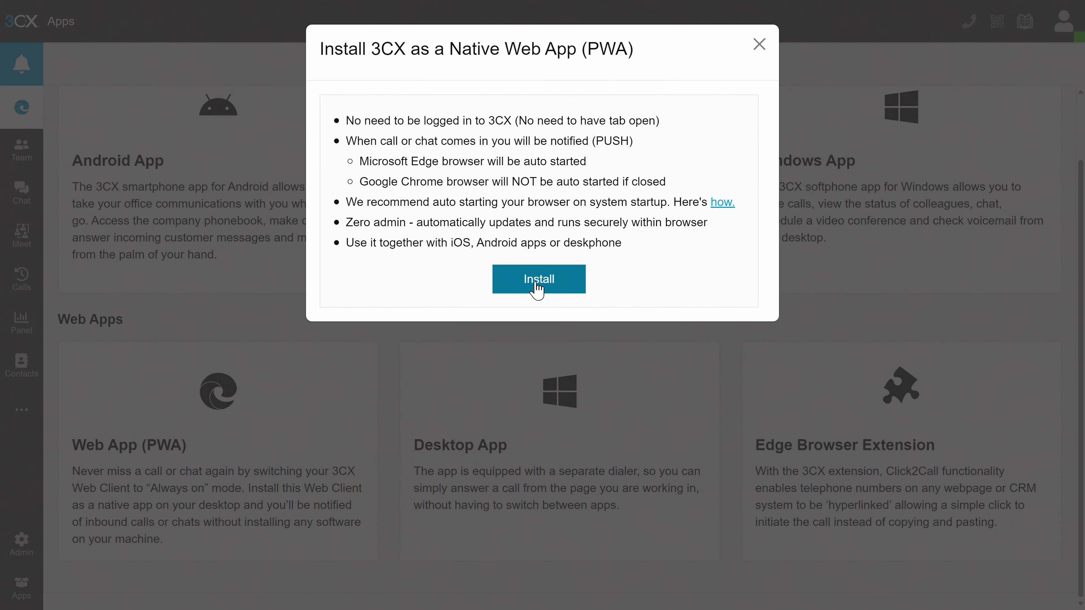
pyautogui.click(538, 282)
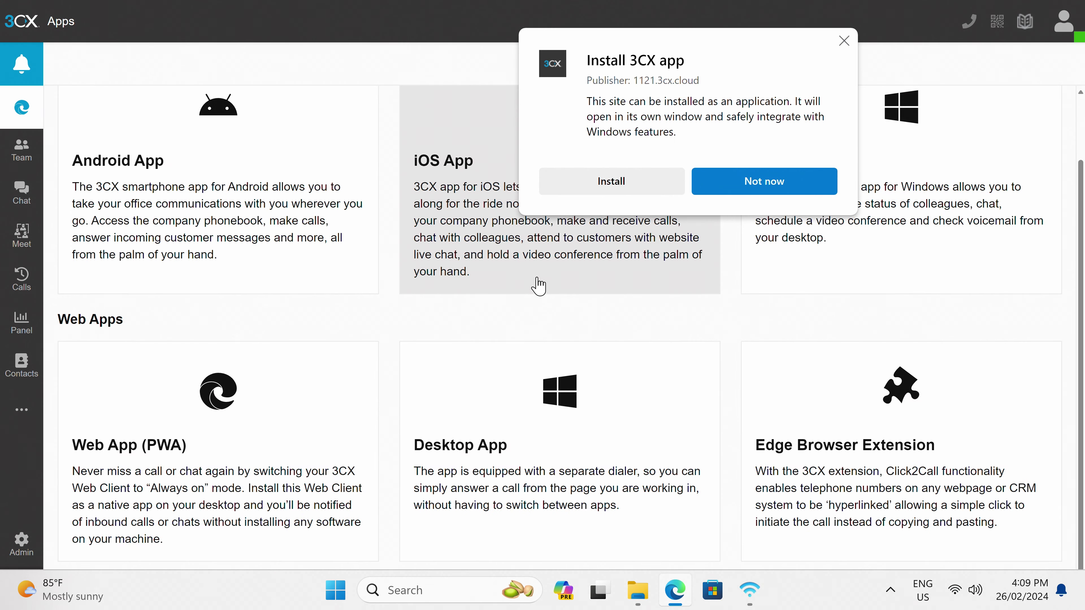
pyautogui.click(615, 185)
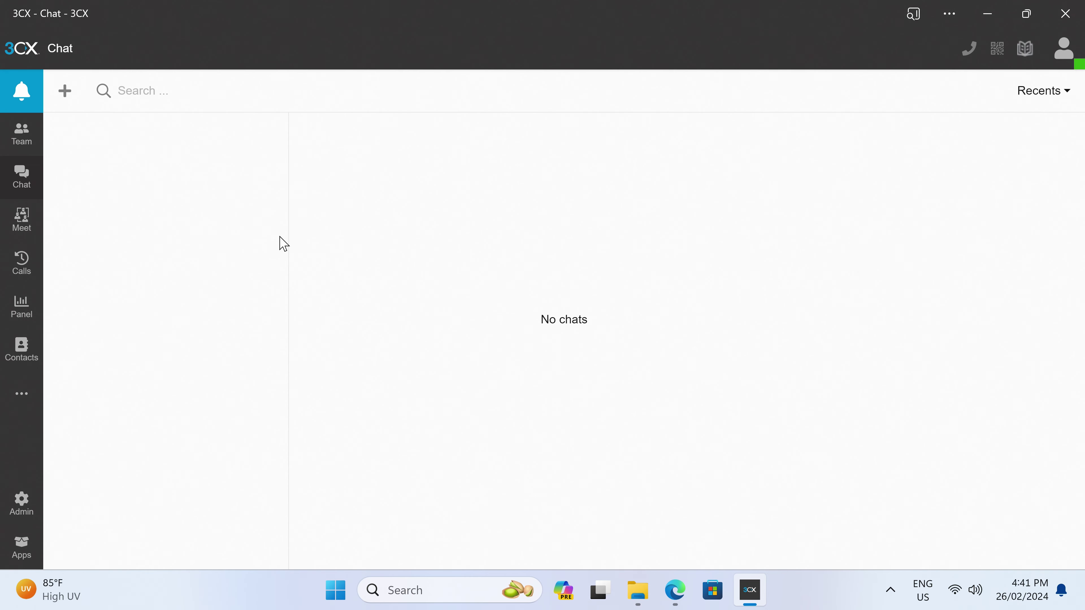
pyautogui.click(22, 145)
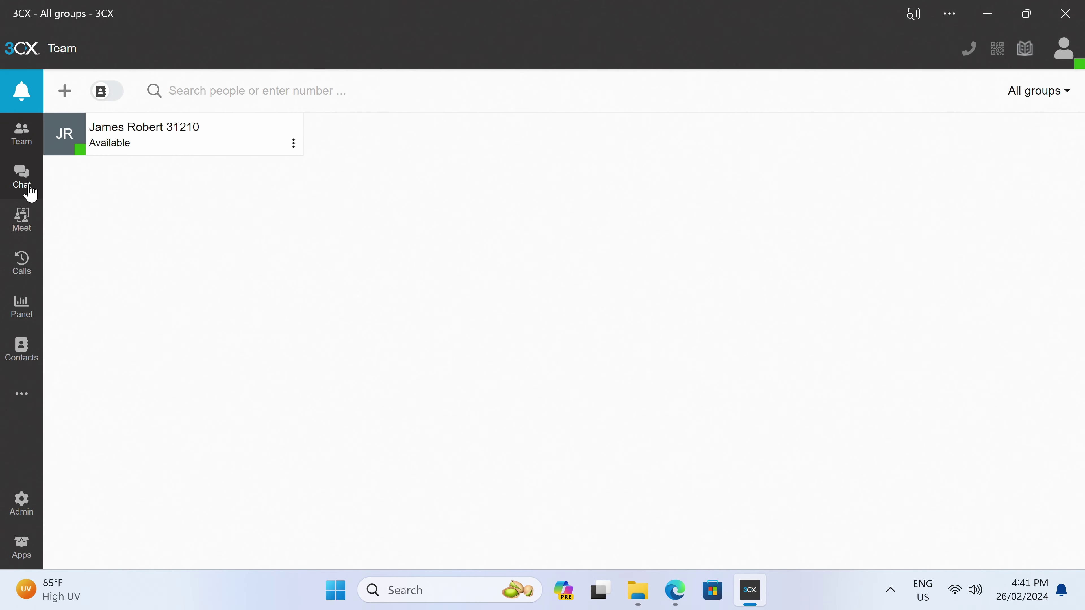
pyautogui.click(28, 185)
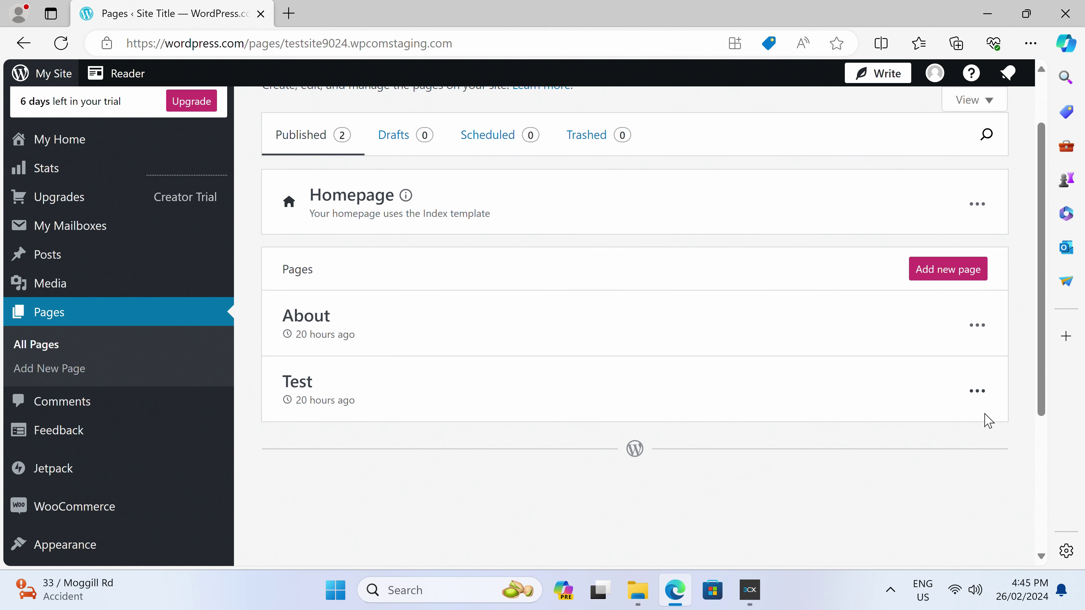
# View the Test page and open it on the live site in a new tab
pyautogui.click(977, 392)
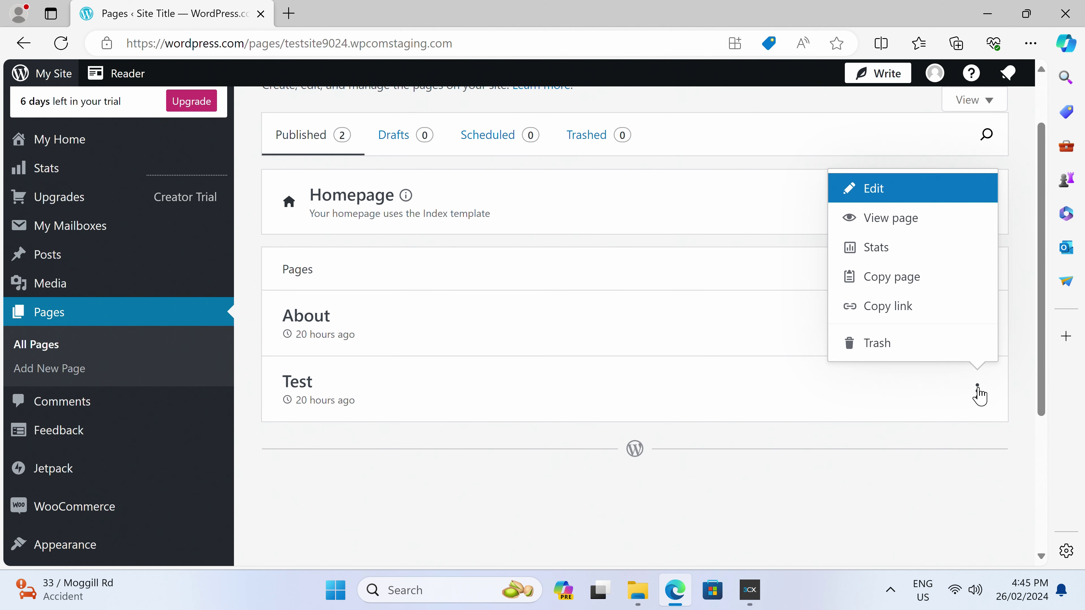
pyautogui.click(938, 225)
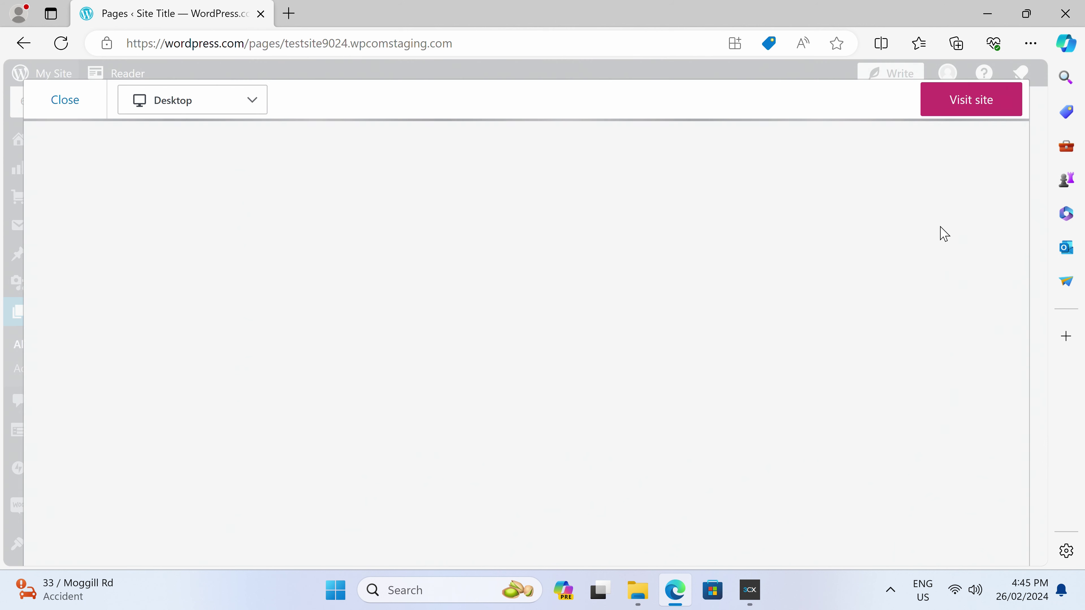
pyautogui.click(958, 103)
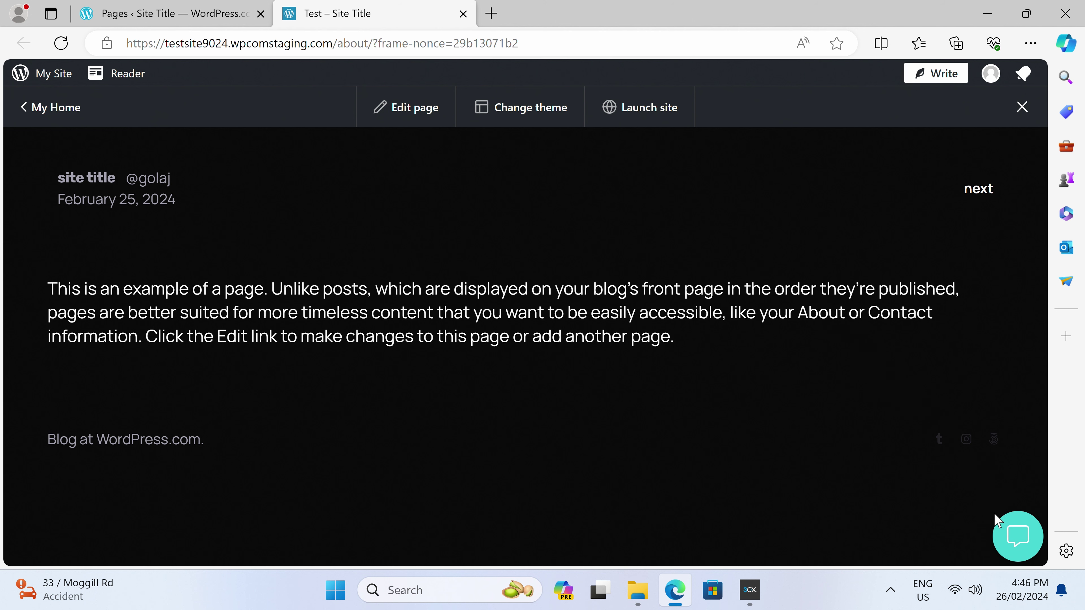
# Open the site's chat bubble and send support the message 'Hey Batman!'
pyautogui.click(1009, 534)
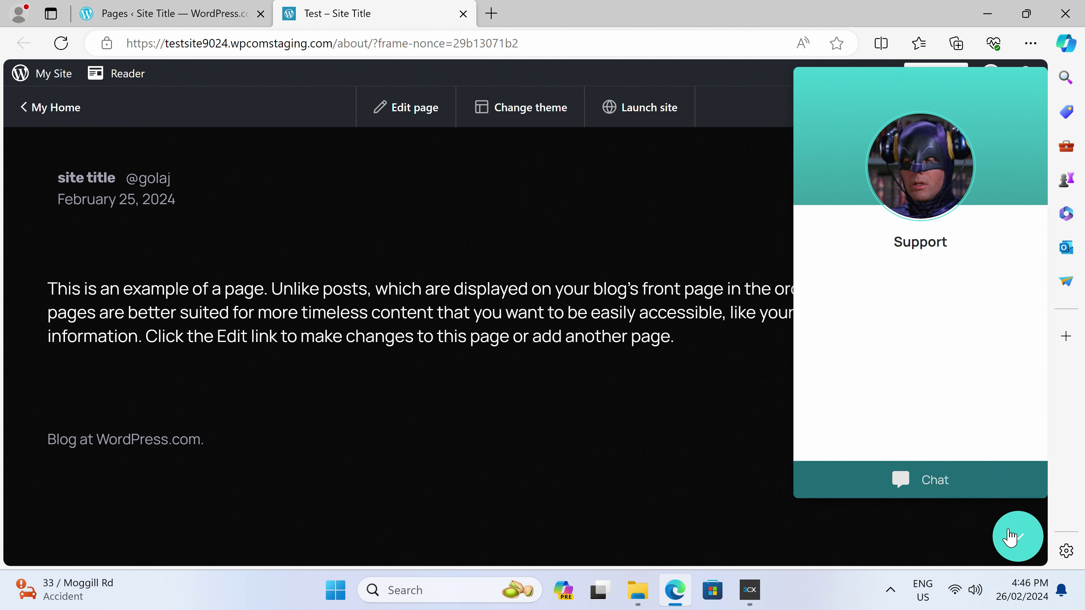
pyautogui.click(961, 492)
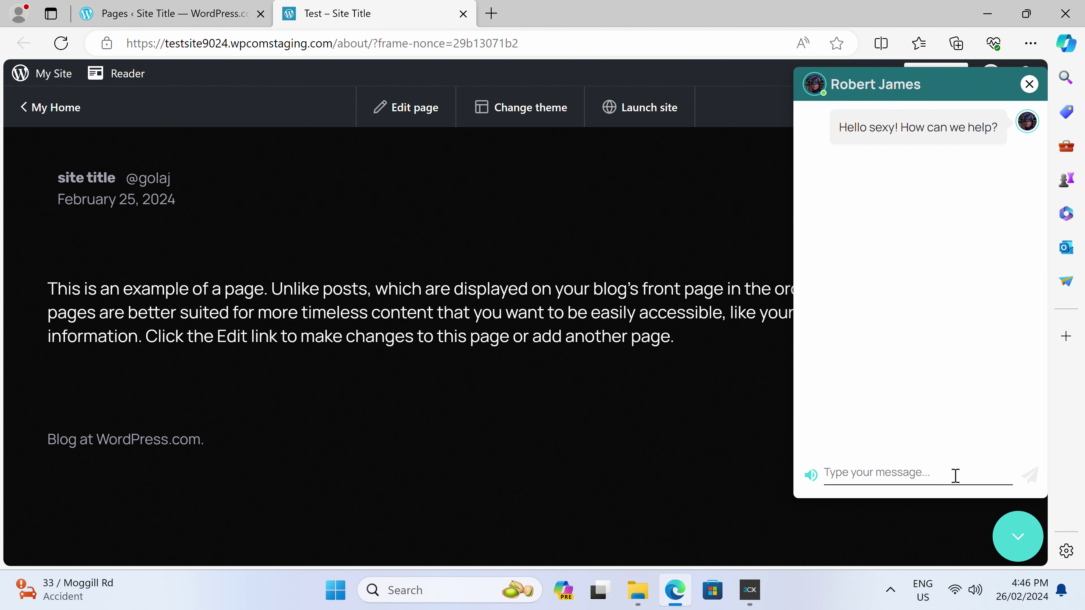
pyautogui.write('Hey Batm')
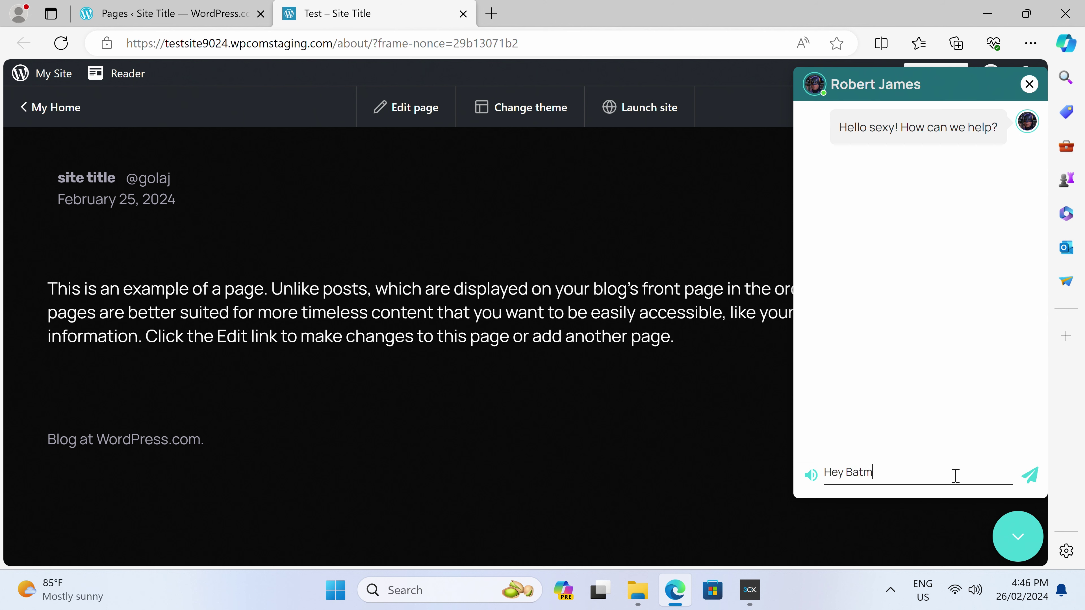
pyautogui.write('an!')
pyautogui.press('Return')
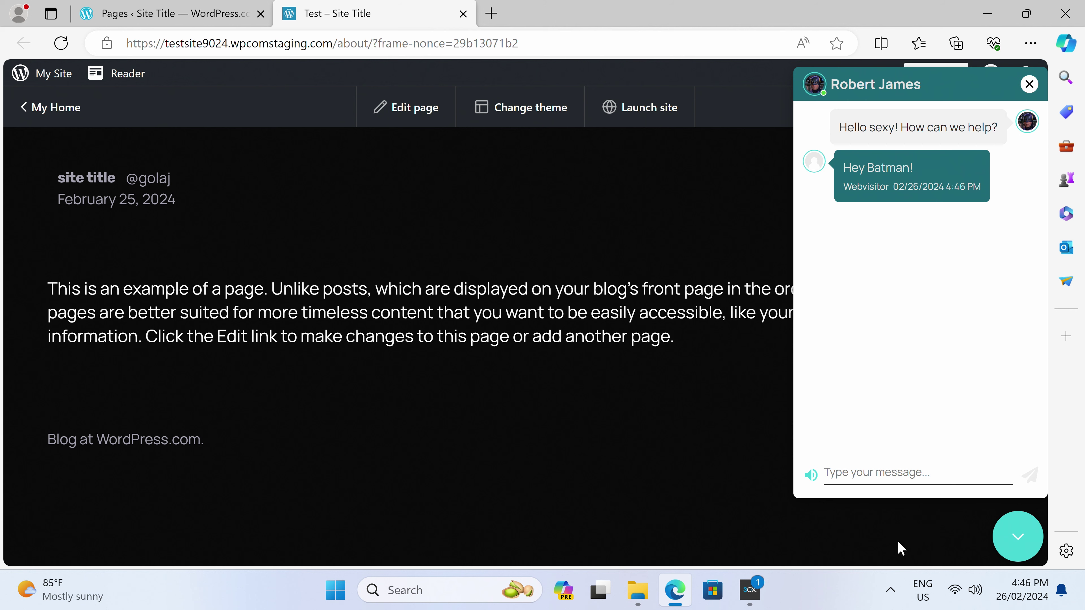
pyautogui.click(746, 588)
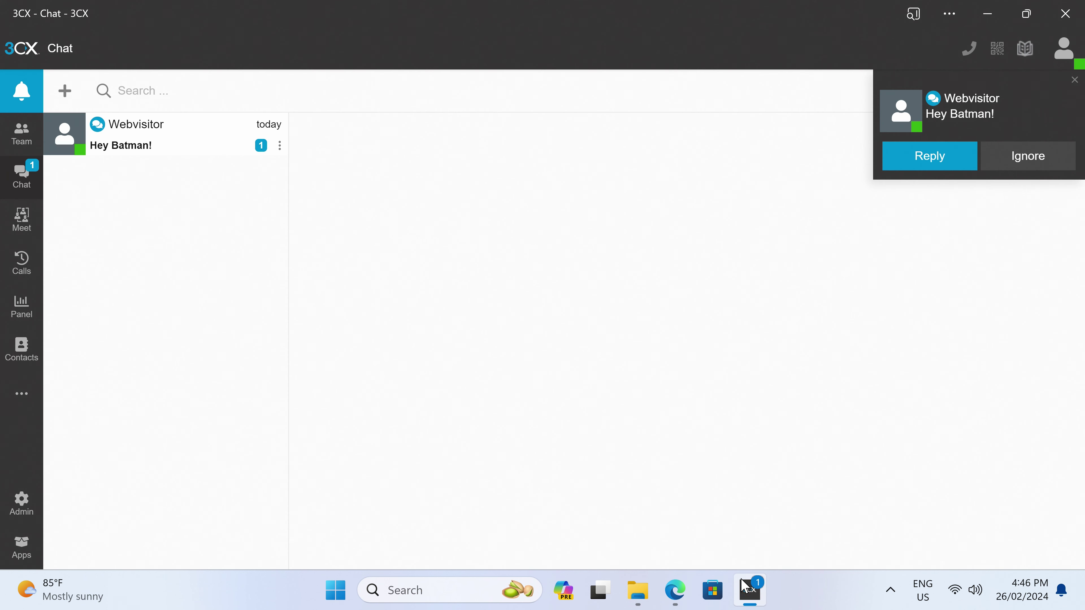
# Reply 'Do the bat dance!' in the Webvisitor chat and return to the browser
pyautogui.click(142, 155)
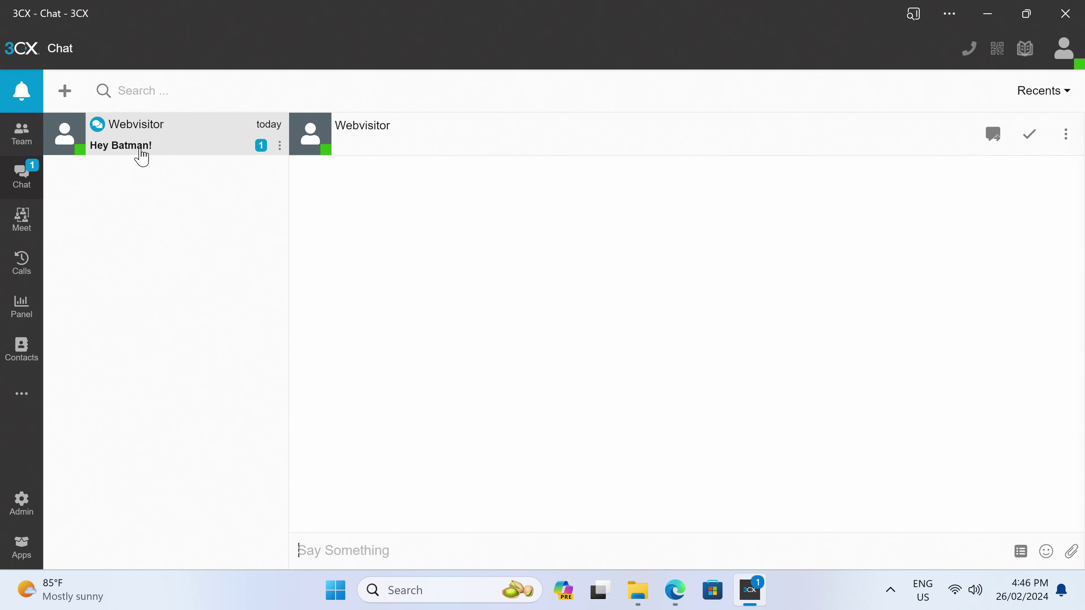
pyautogui.click(434, 551)
pyautogui.write('Do th')
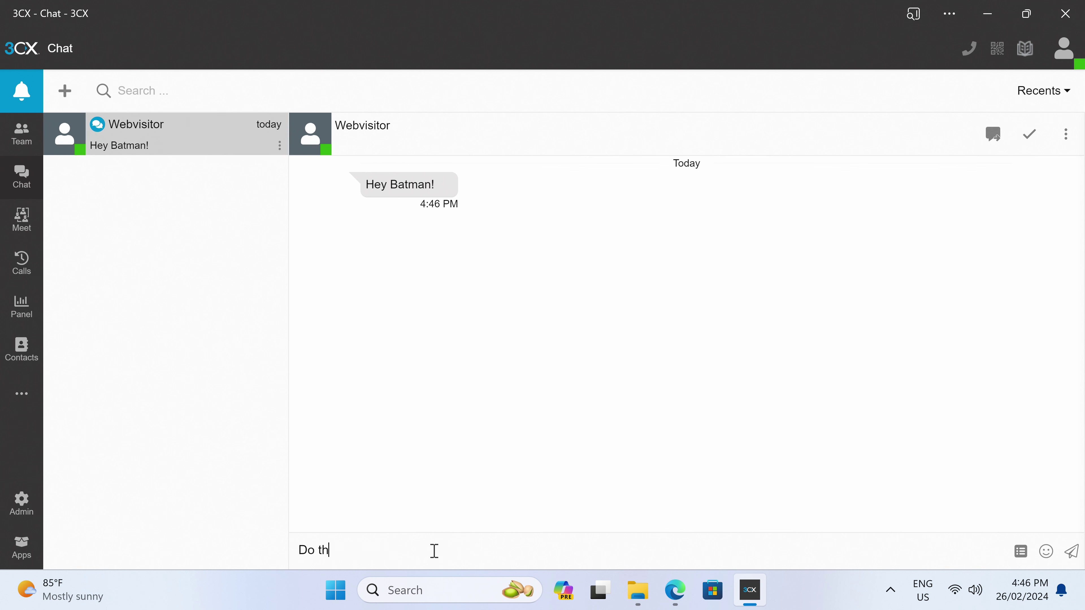
pyautogui.write('e bat dance!')
pyautogui.press('Return')
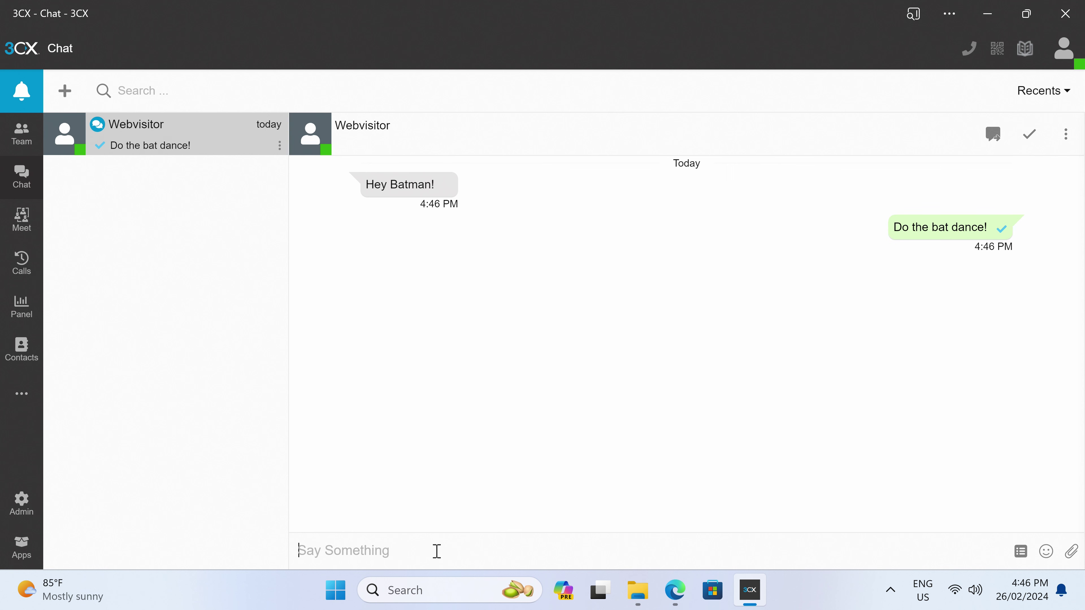
pyautogui.click(676, 594)
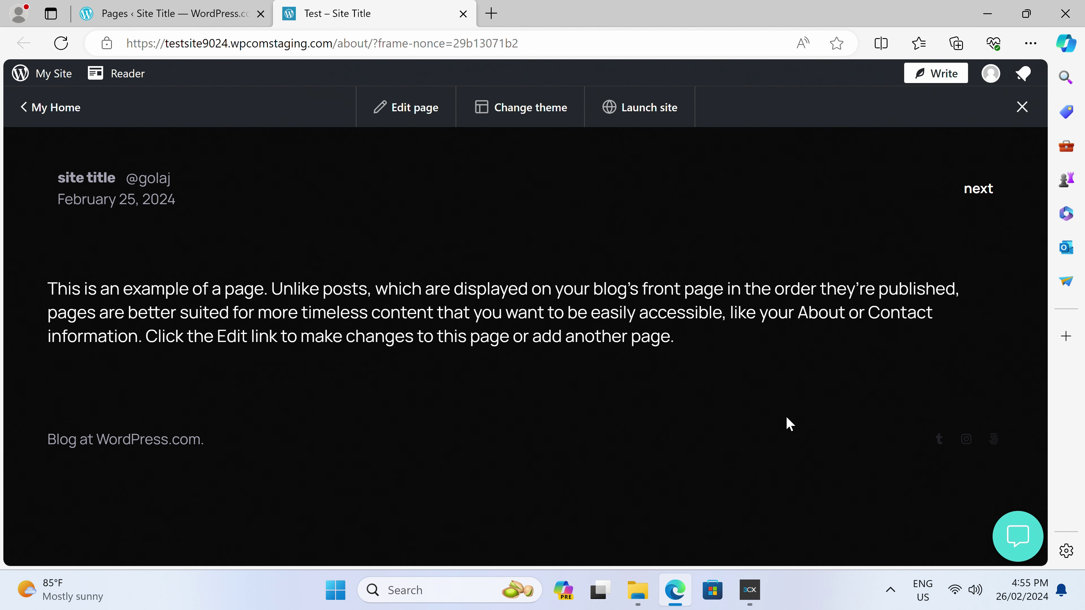
# Close the current live chat session from the site's chat widget
pyautogui.click(1016, 530)
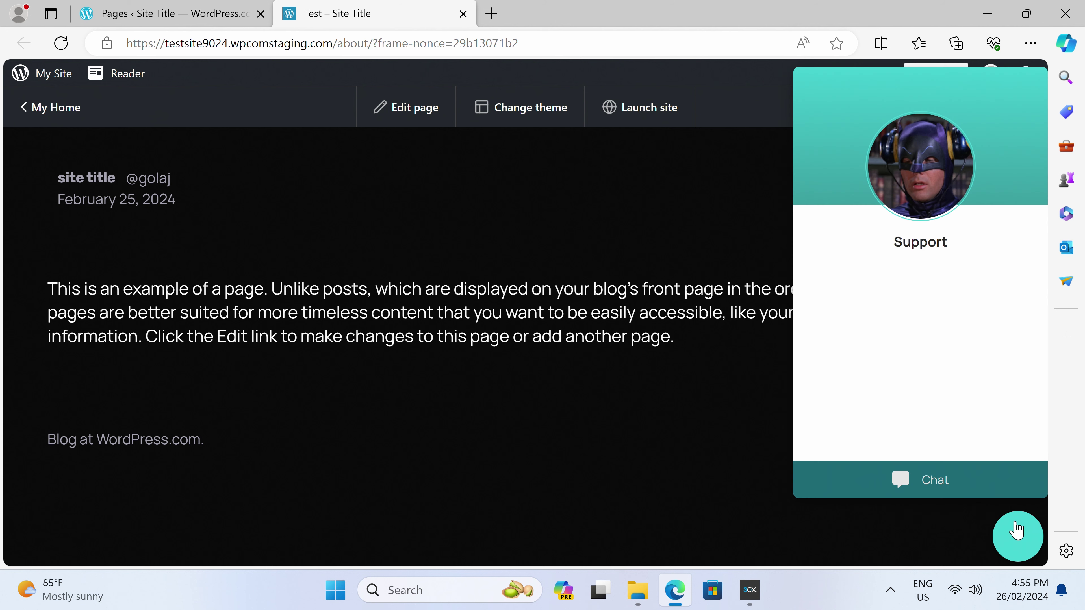
pyautogui.click(971, 477)
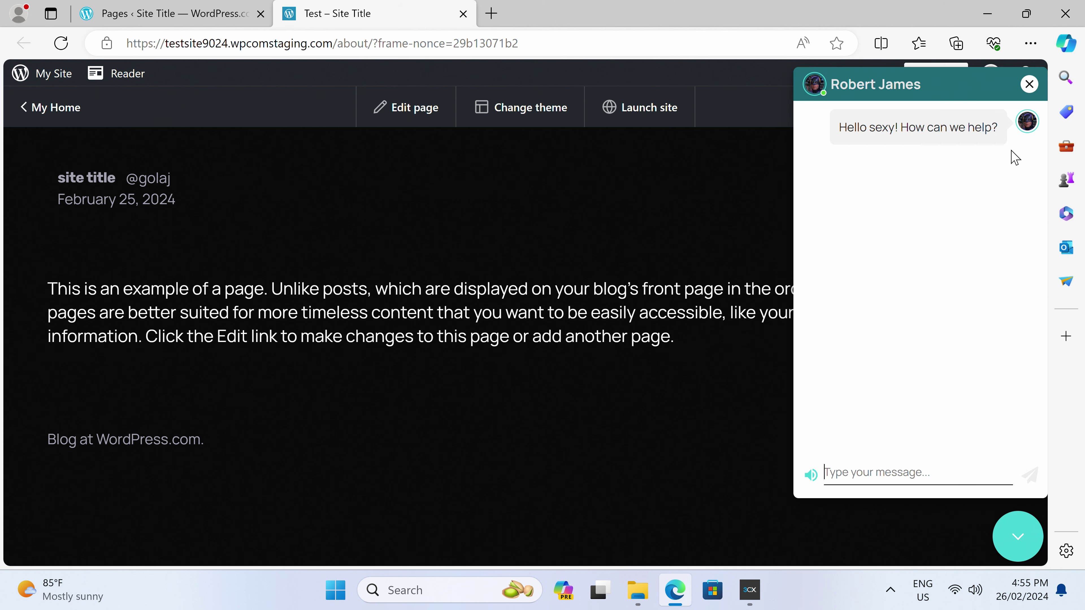
pyautogui.click(1029, 84)
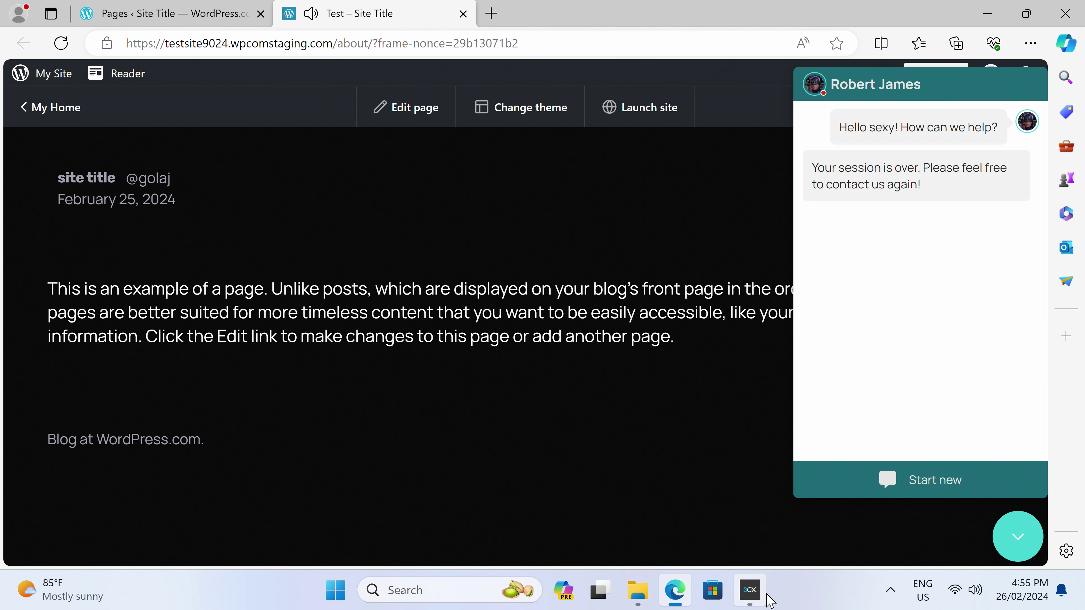
pyautogui.click(755, 591)
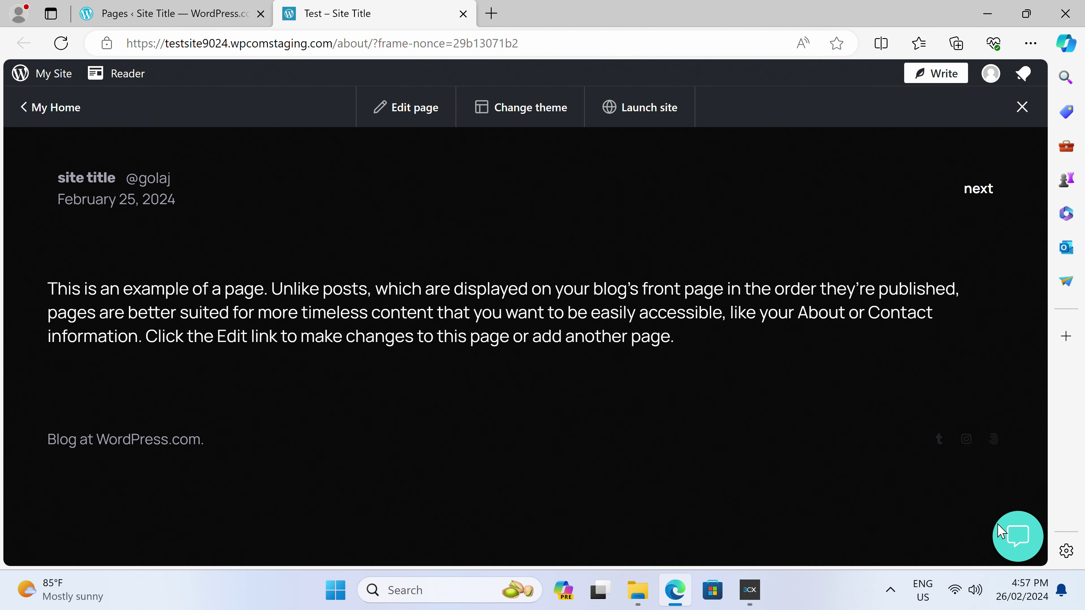
# Start a new chat and send support 'I need to speak to Robin!'
pyautogui.click(1016, 537)
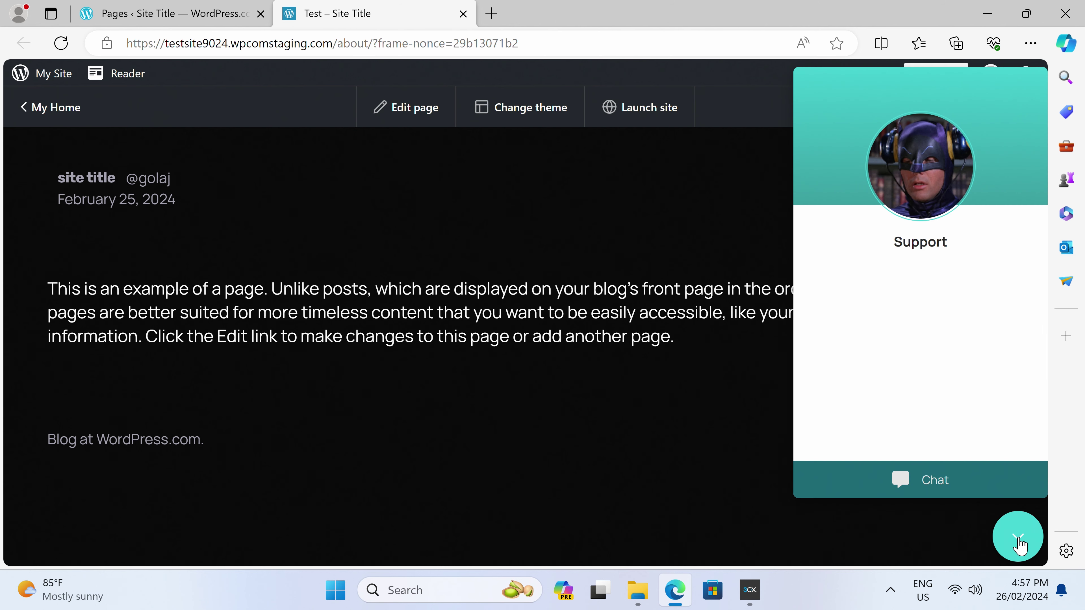
pyautogui.click(944, 484)
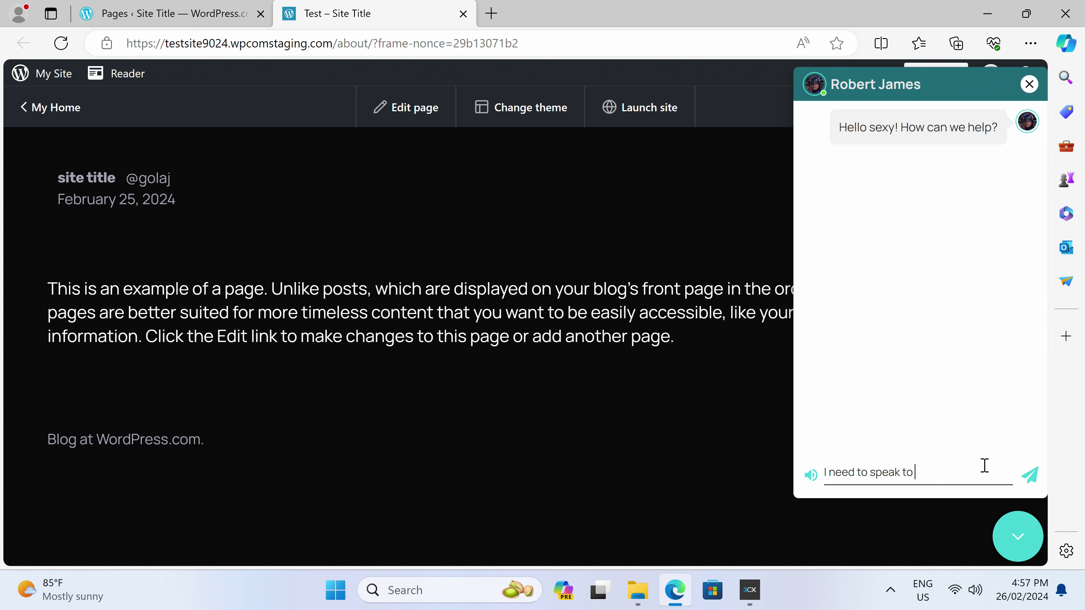
pyautogui.write('!')
pyautogui.press('Return')
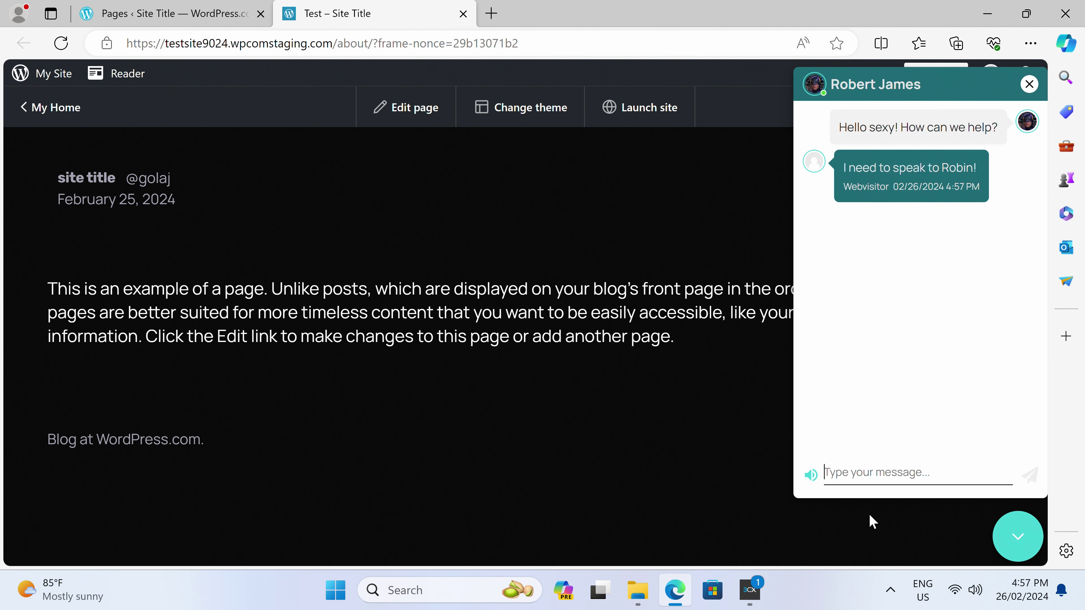
pyautogui.click(751, 590)
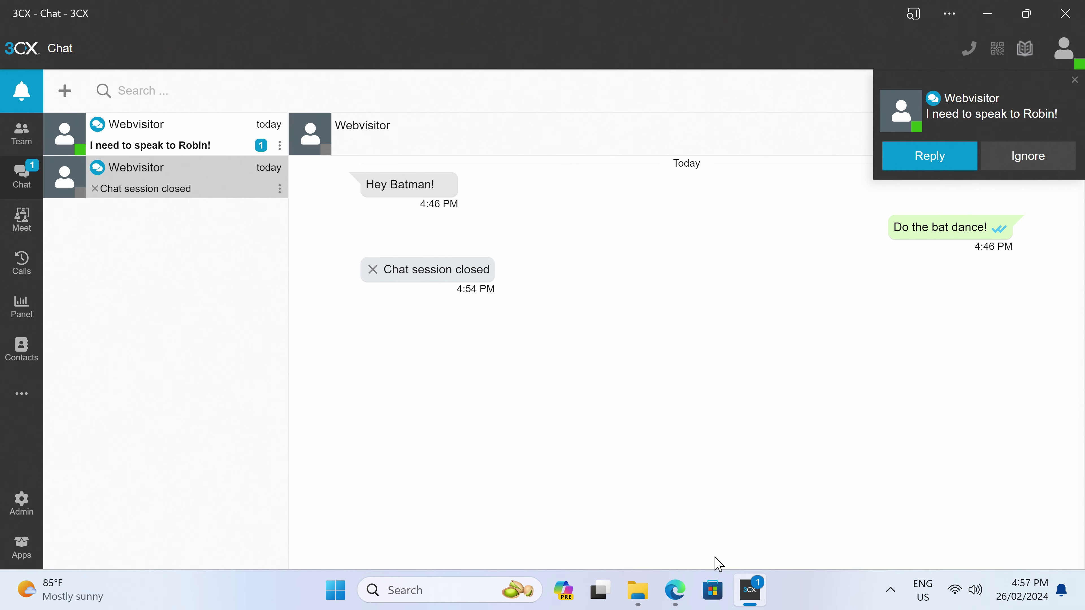
# Open the new Webvisitor chat, start a transfer to another agent, then archive the chat
pyautogui.click(173, 149)
pyautogui.rightClick(174, 146)
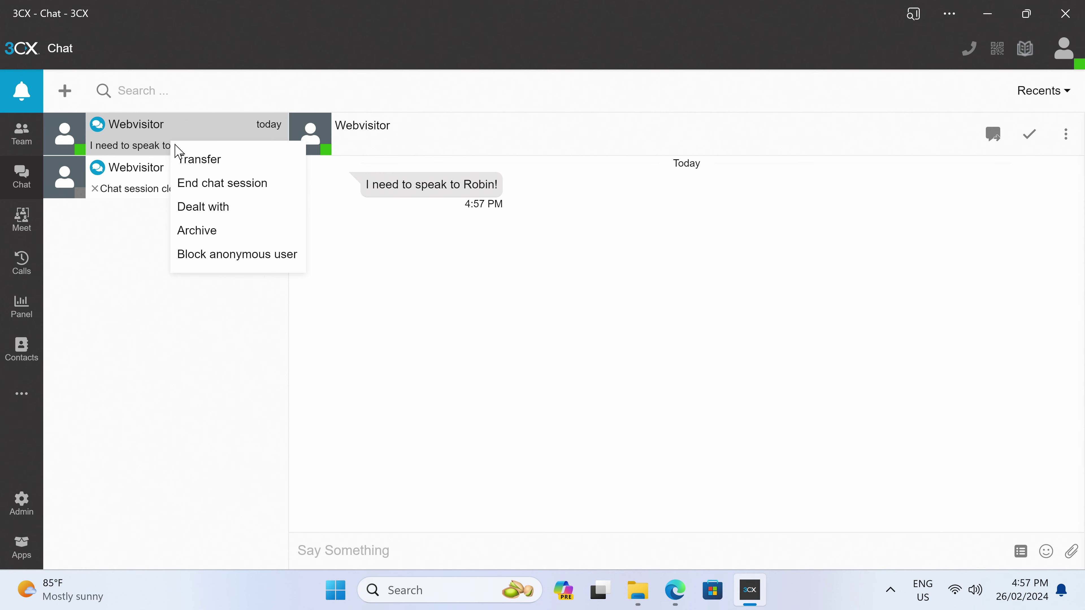
pyautogui.click(188, 161)
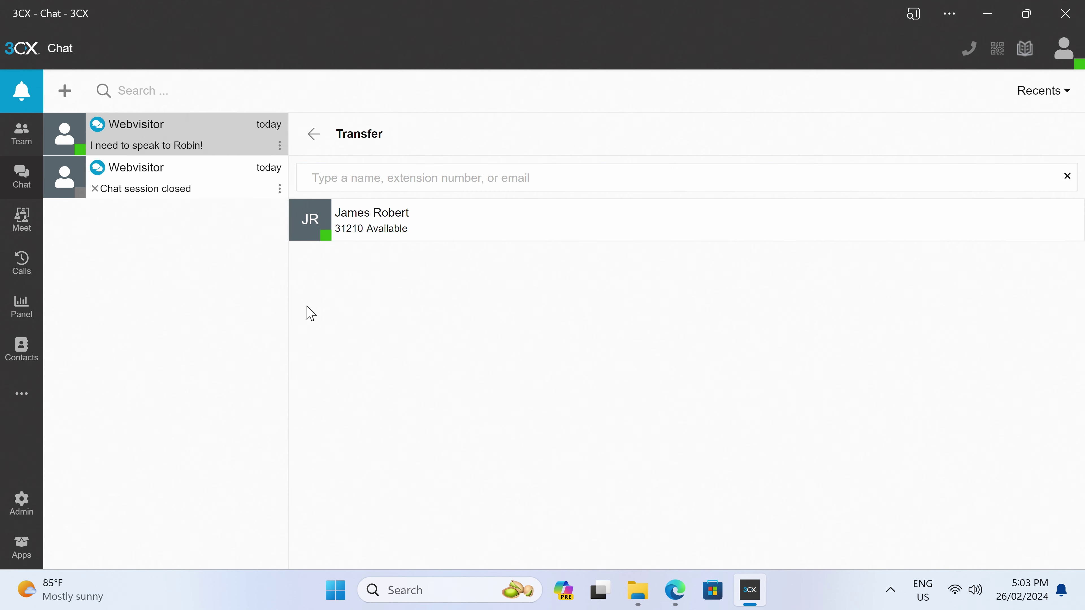
pyautogui.rightClick(207, 141)
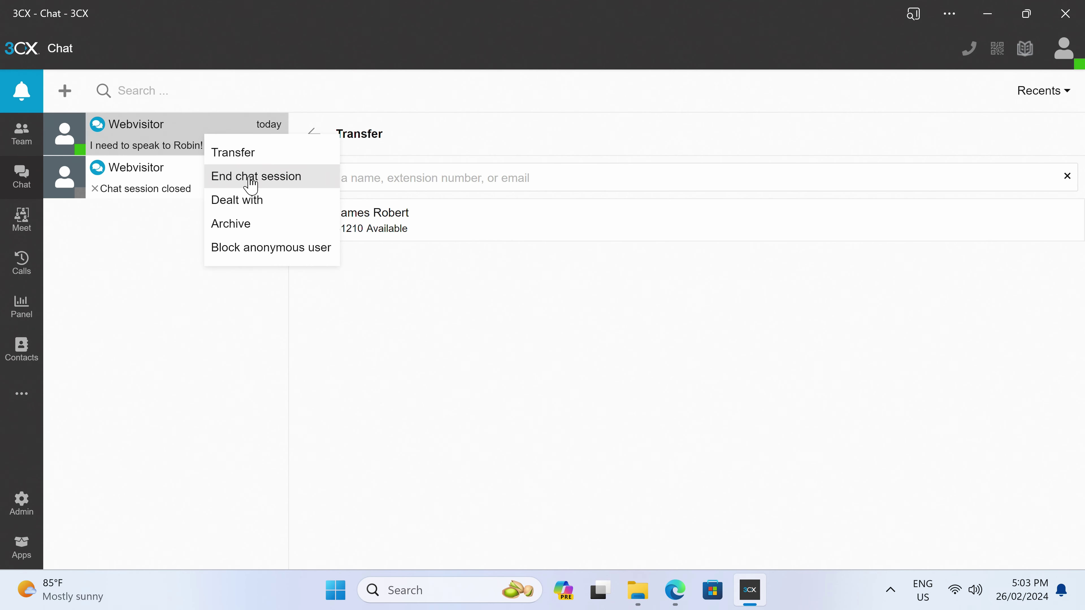
pyautogui.click(249, 227)
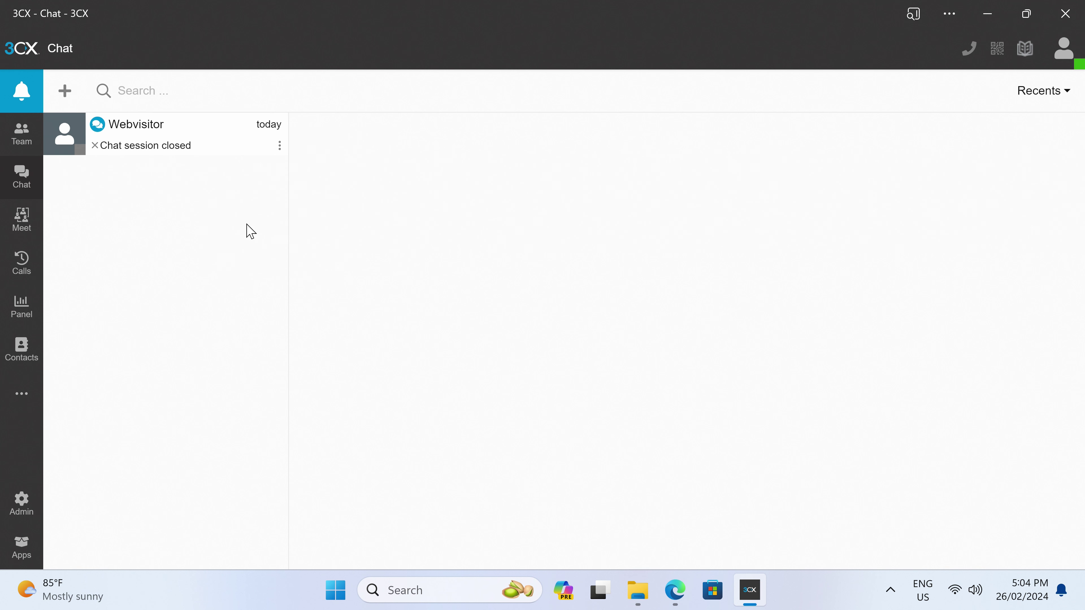